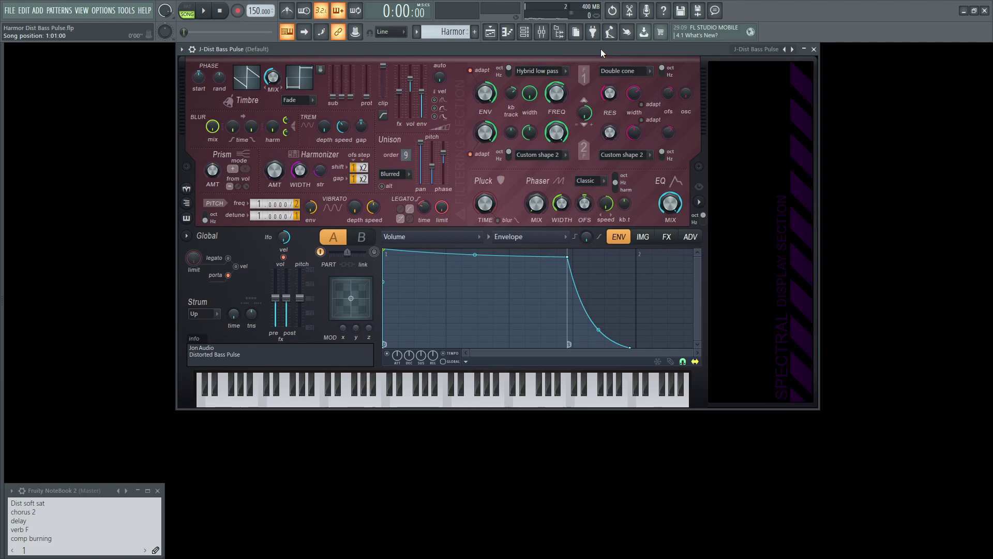
# Play the song from the Playlist arrangement, then hide the arrangement to show the synth.
pyautogui.press('F5')
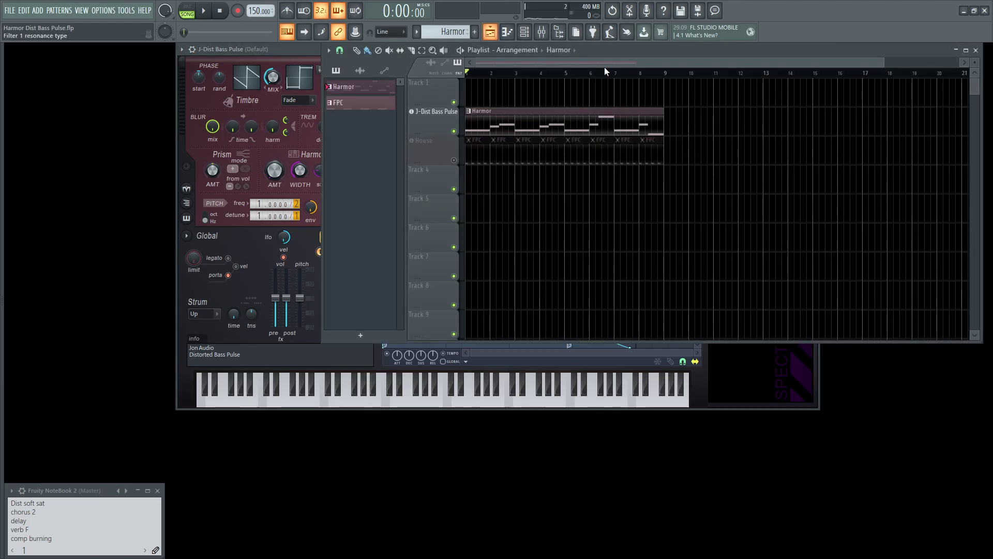
pyautogui.press('space')
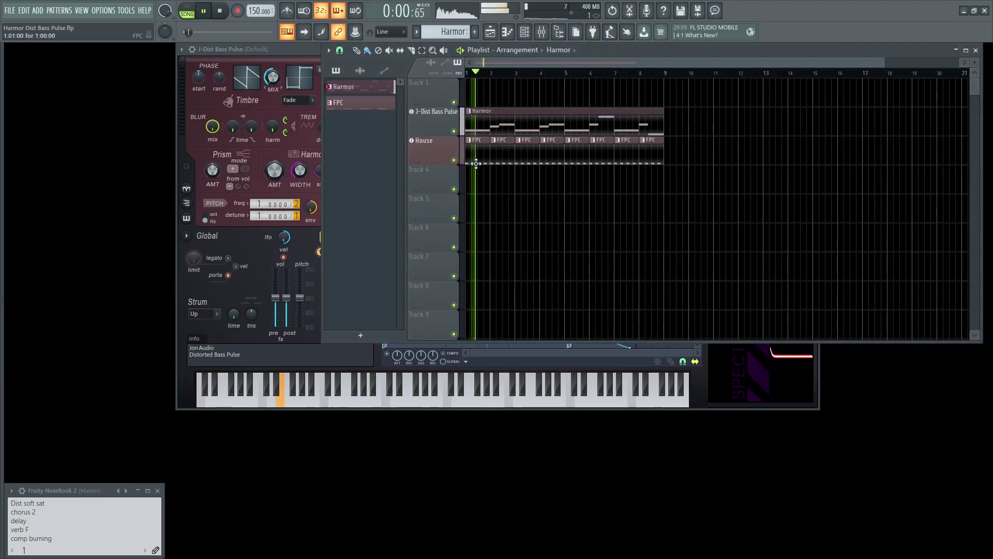
pyautogui.press('F5')
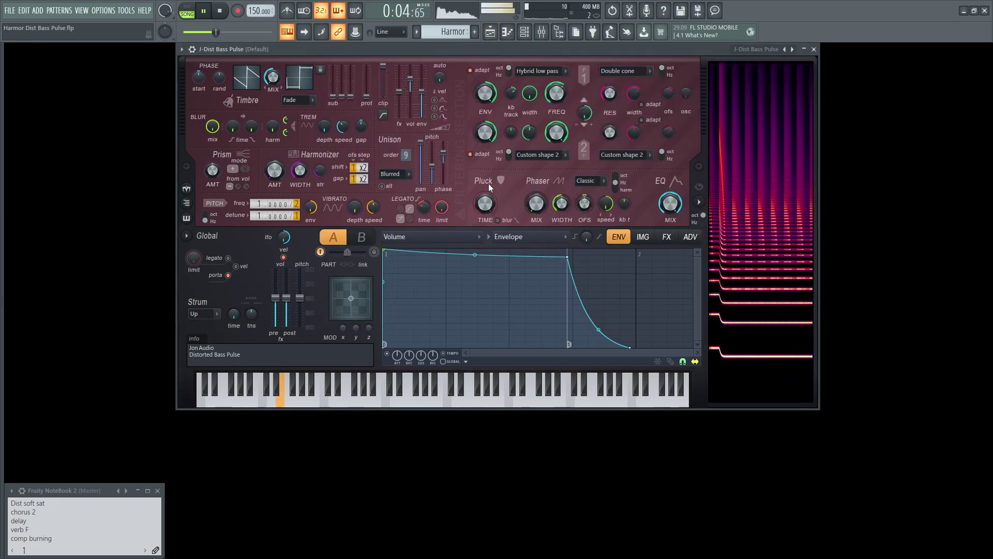
# Briefly solo the J-Dist Bass Pulse track, unsolo it, and stop playback.
pyautogui.press('F5')
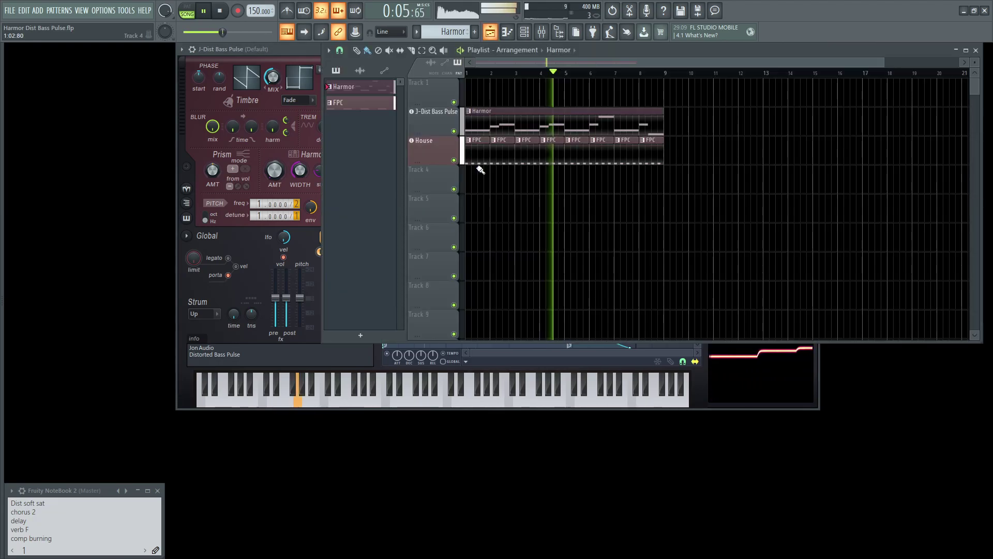
pyautogui.rightClick(454, 131)
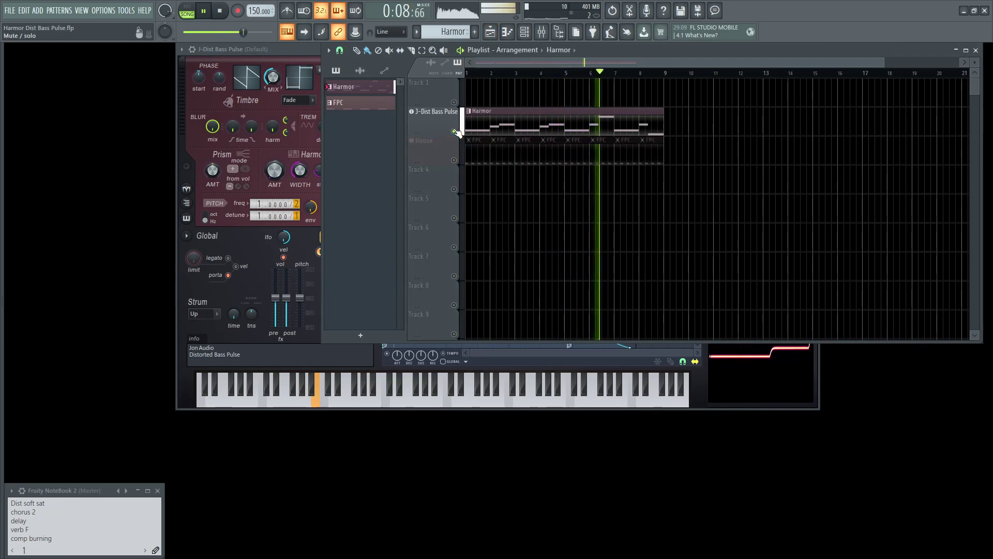
pyautogui.rightClick(455, 131)
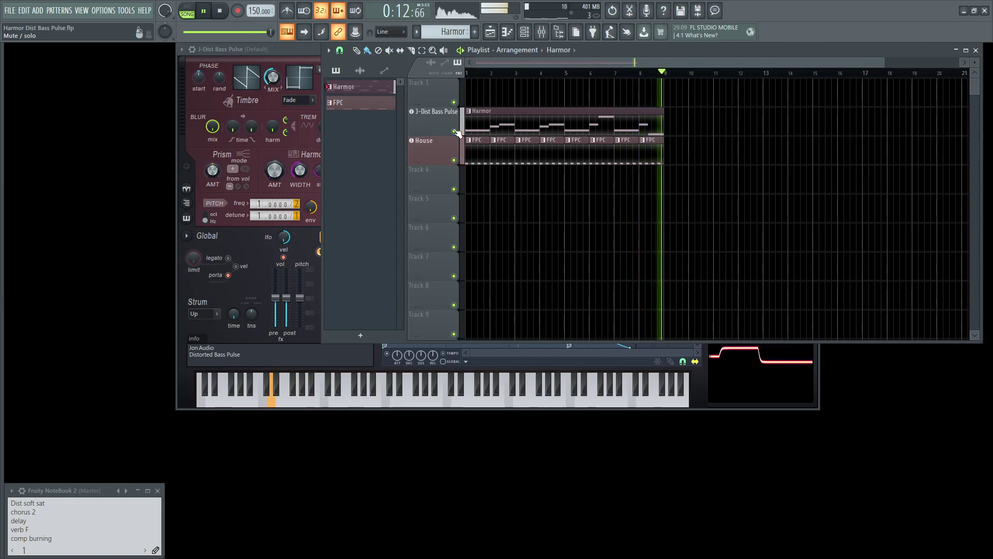
pyautogui.press('space')
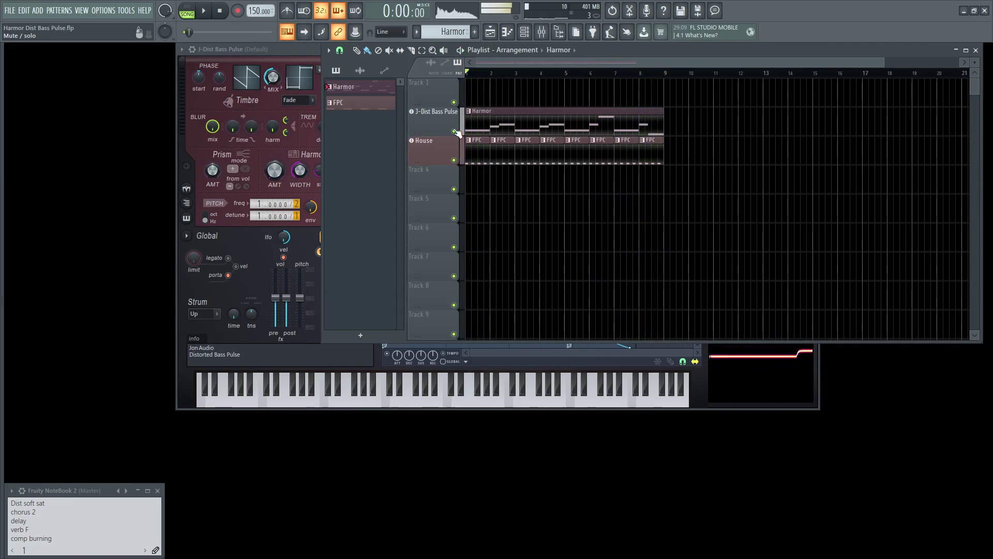
# Mute the House drum track and play the Harmor bass patch on its own.
pyautogui.click(455, 161)
pyautogui.press('F5')
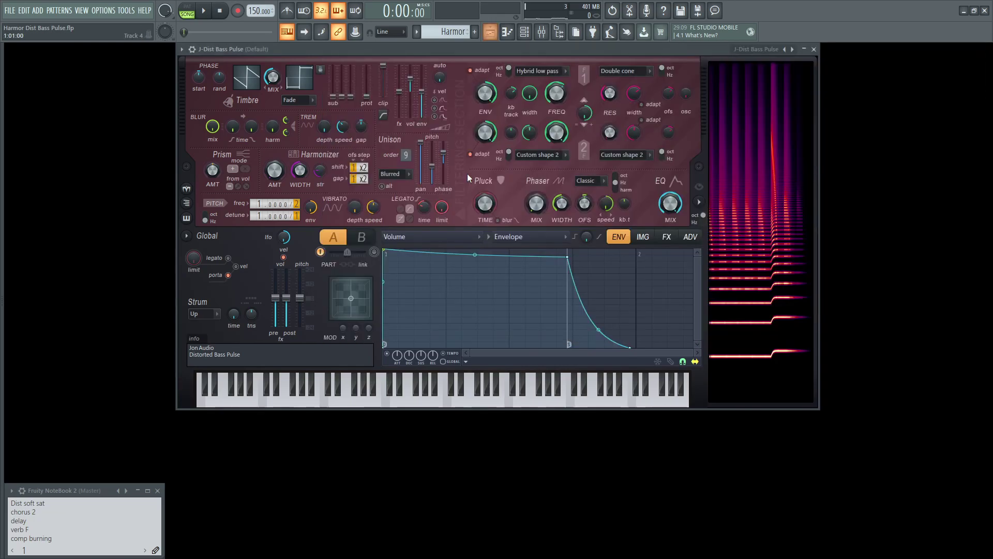
pyautogui.press('space')
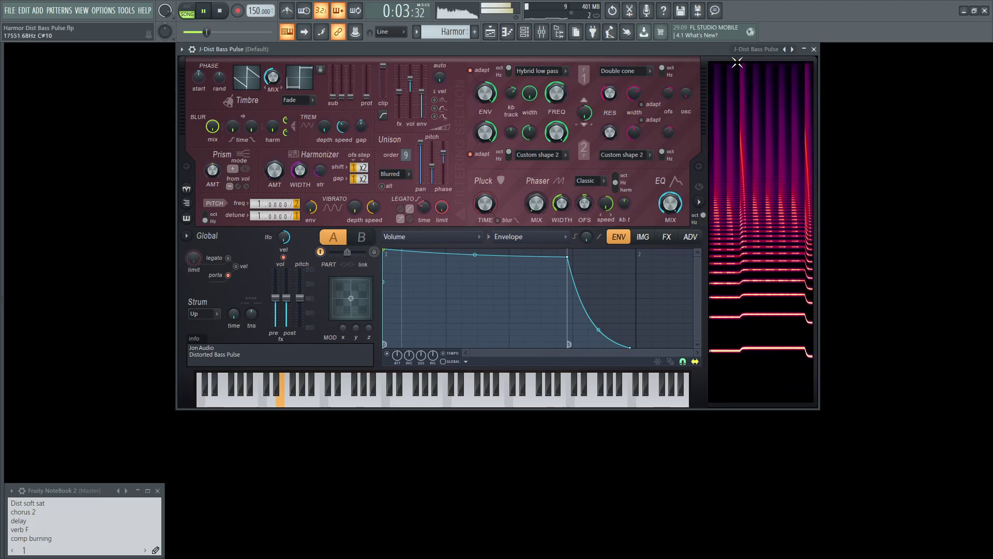
pyautogui.press('space')
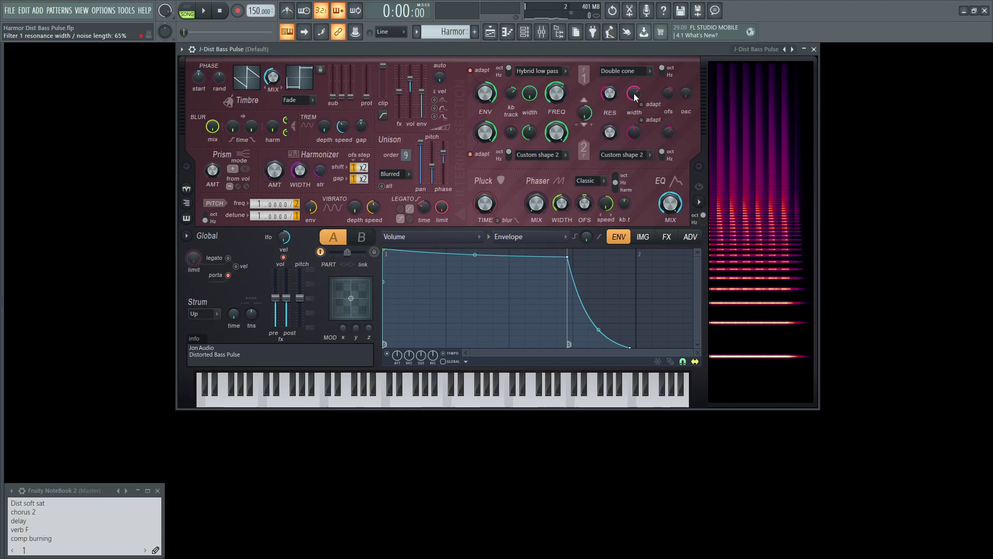
pyautogui.press('space')
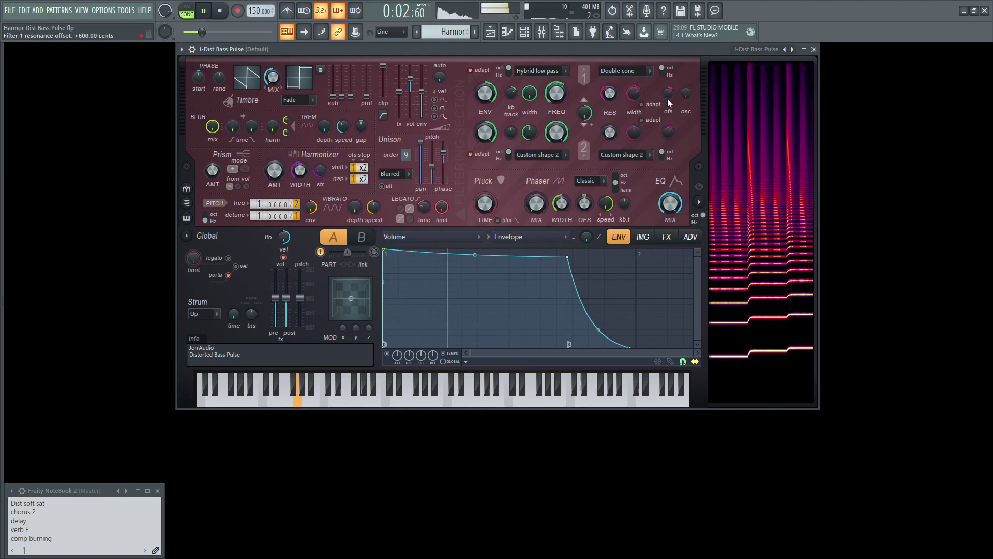
pyautogui.press('space')
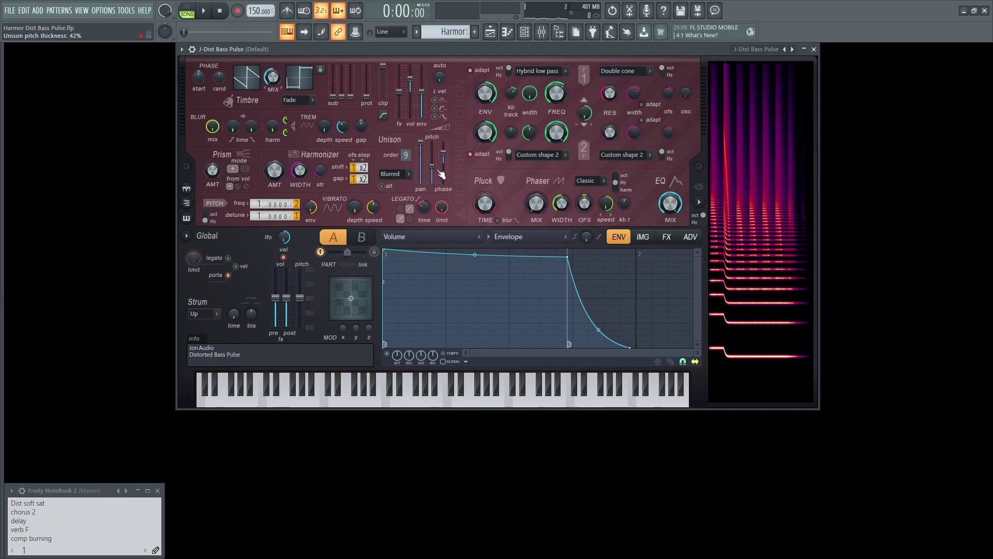
pyautogui.press('space')
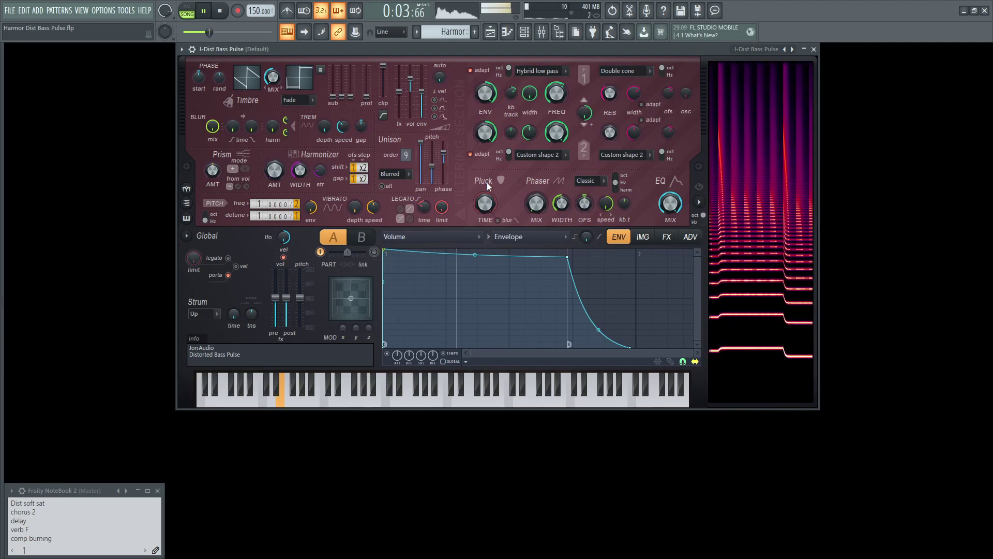
pyautogui.press('space')
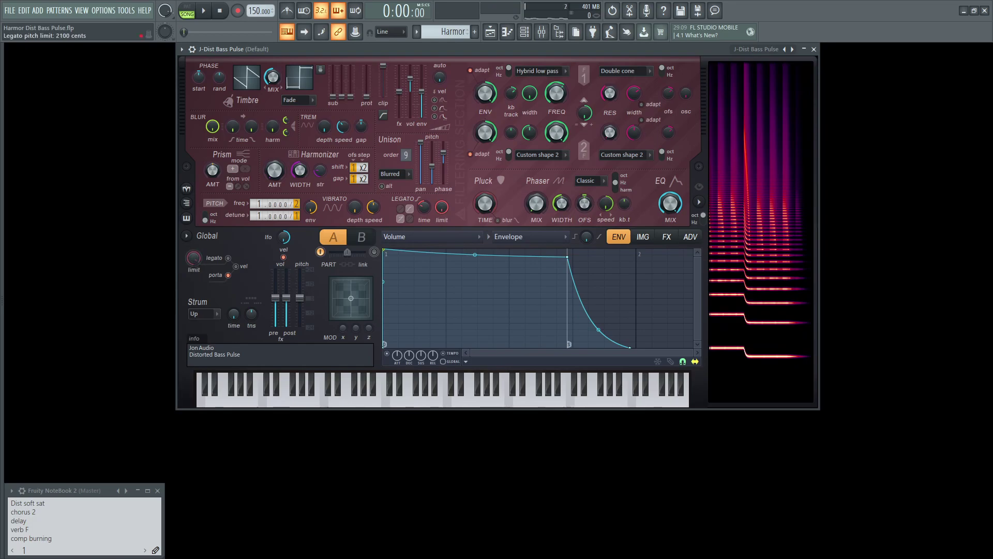
pyautogui.press('space')
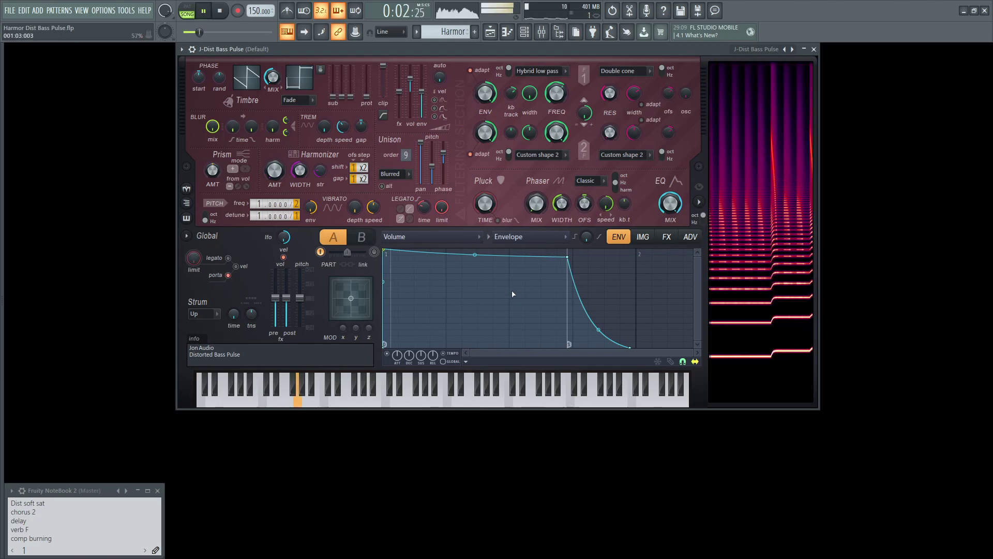
pyautogui.press('space')
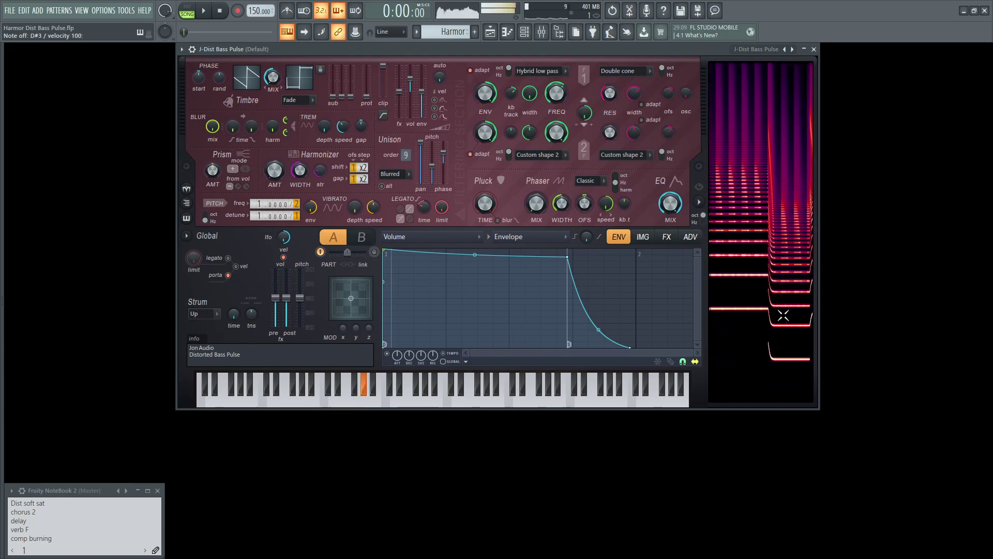
pyautogui.press('space')
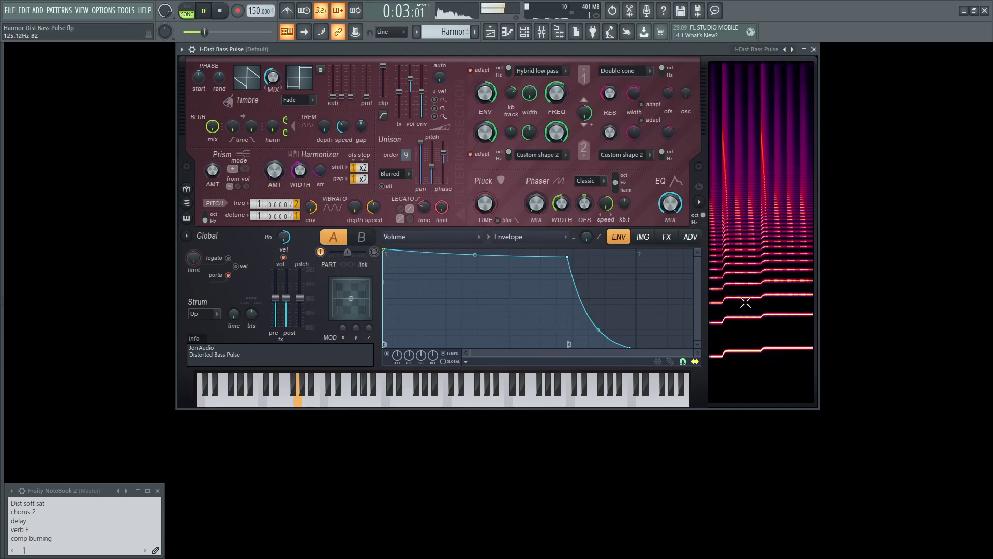
# Set Harmor's distortion type to Off on the FX page.
pyautogui.press('space')
pyautogui.click(666, 236)
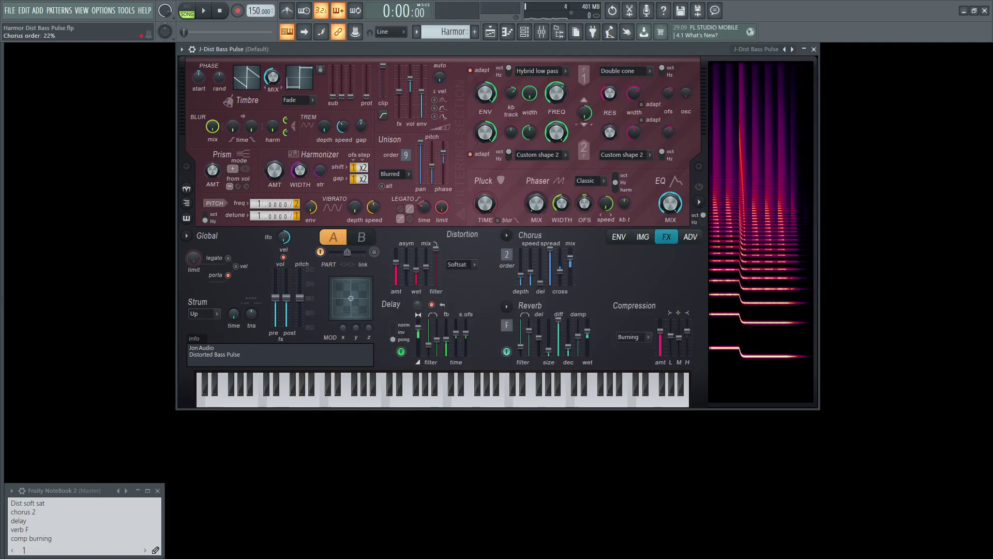
pyautogui.click(473, 265)
pyautogui.click(464, 273)
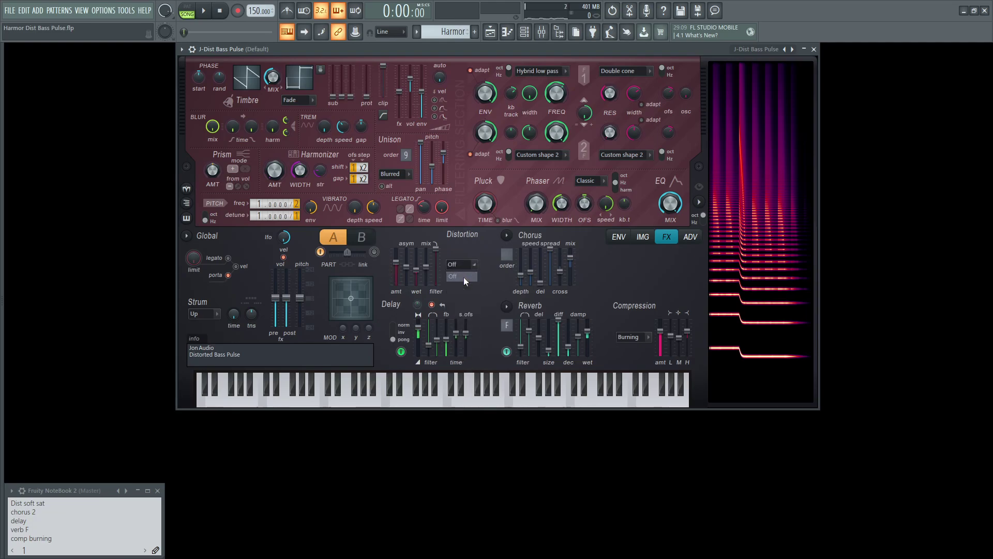
# Disable delay and reverb, set compression to Off, and audition the dry patch.
pyautogui.click(401, 352)
pyautogui.click(507, 352)
pyautogui.click(630, 344)
pyautogui.click(634, 347)
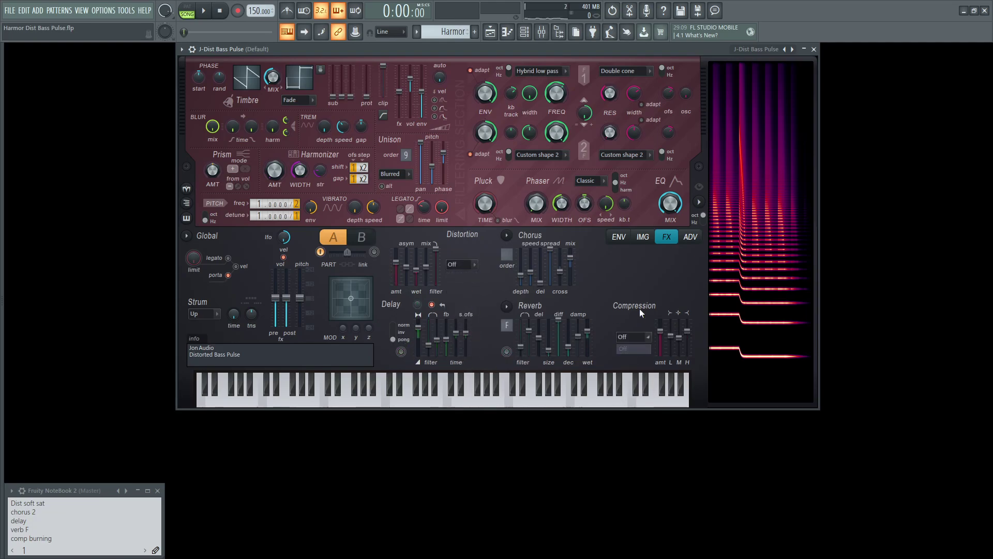
pyautogui.press('space')
pyautogui.click(620, 236)
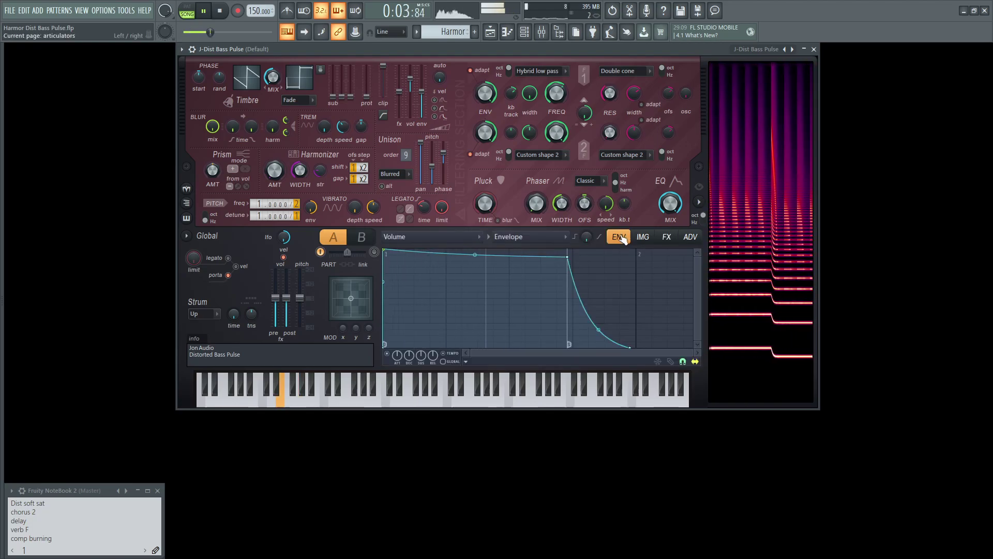
# Change the envelope target from Volume to Filter 1 frequency and zoom the graph.
pyautogui.press('space')
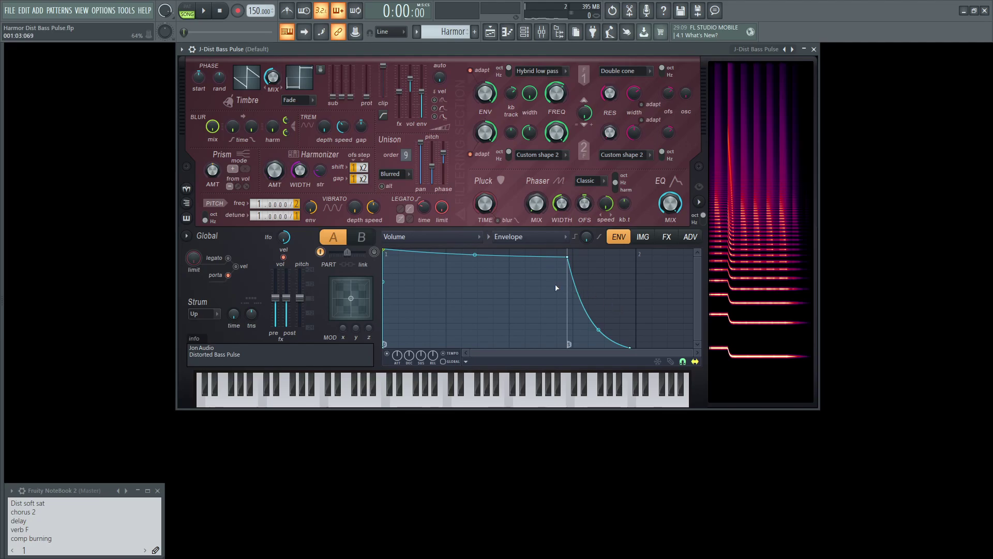
pyautogui.click(413, 240)
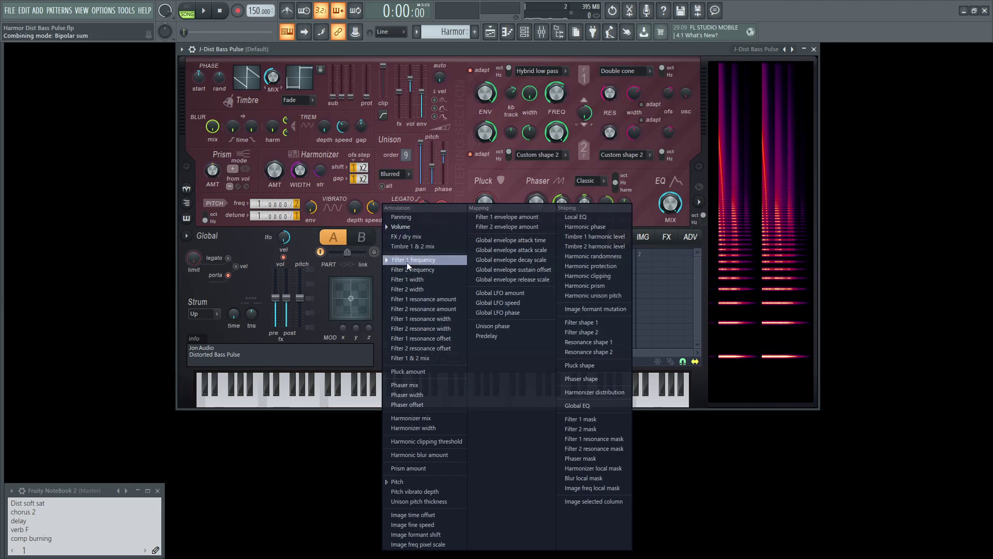
pyautogui.click(407, 261)
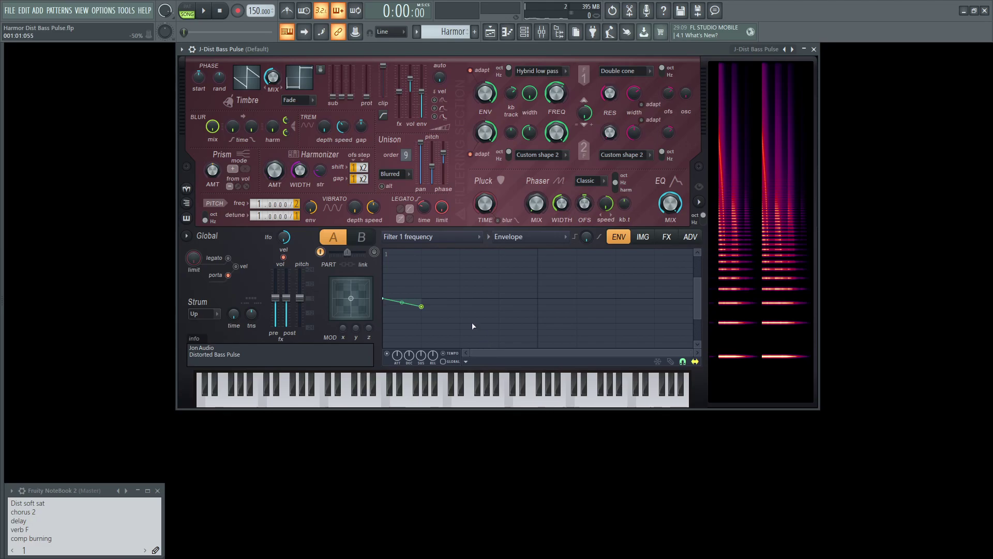
pyautogui.scroll(2, 471, 321)
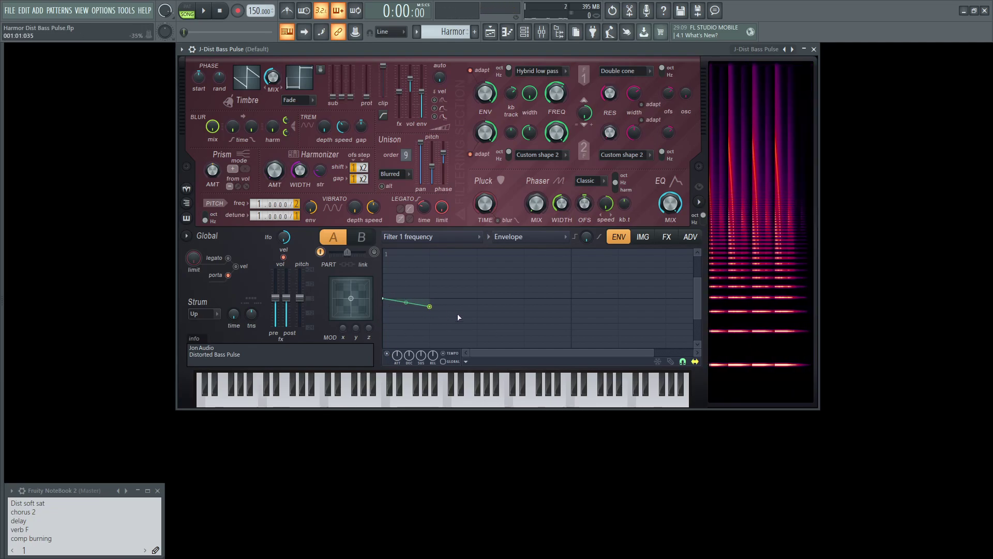
# Modulate Filter 1 frequency with an LFO, then tweak its speed and curve steepness.
pyautogui.click(531, 237)
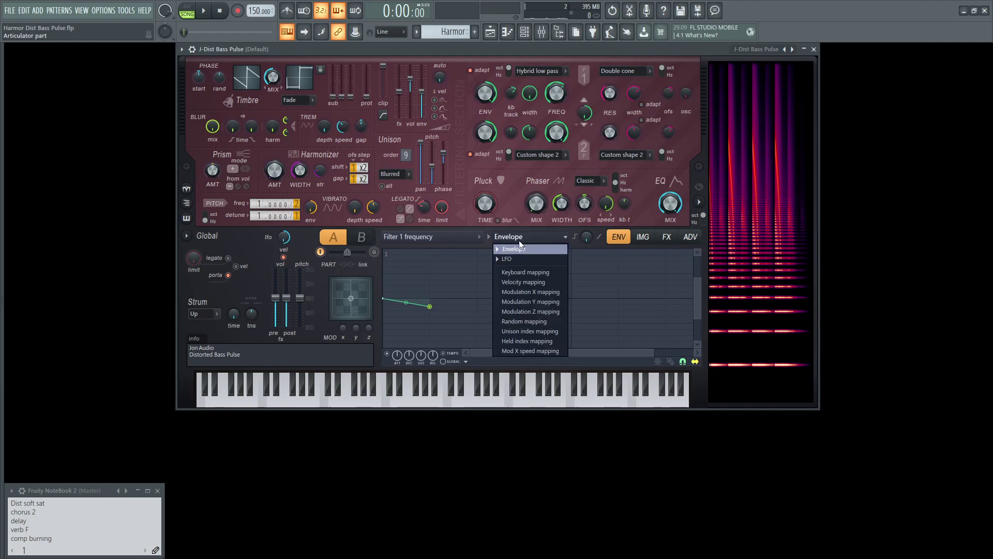
pyautogui.click(517, 258)
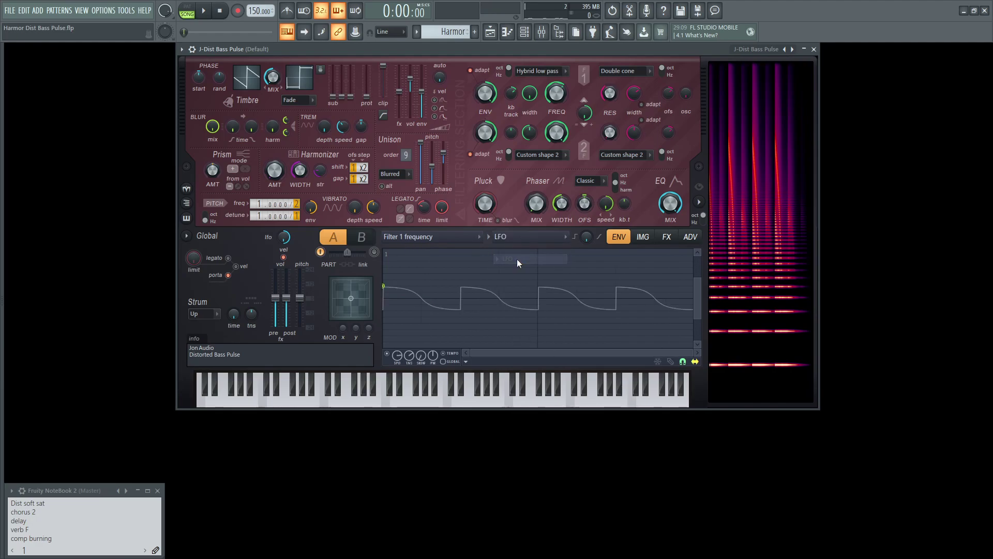
pyautogui.press('s')
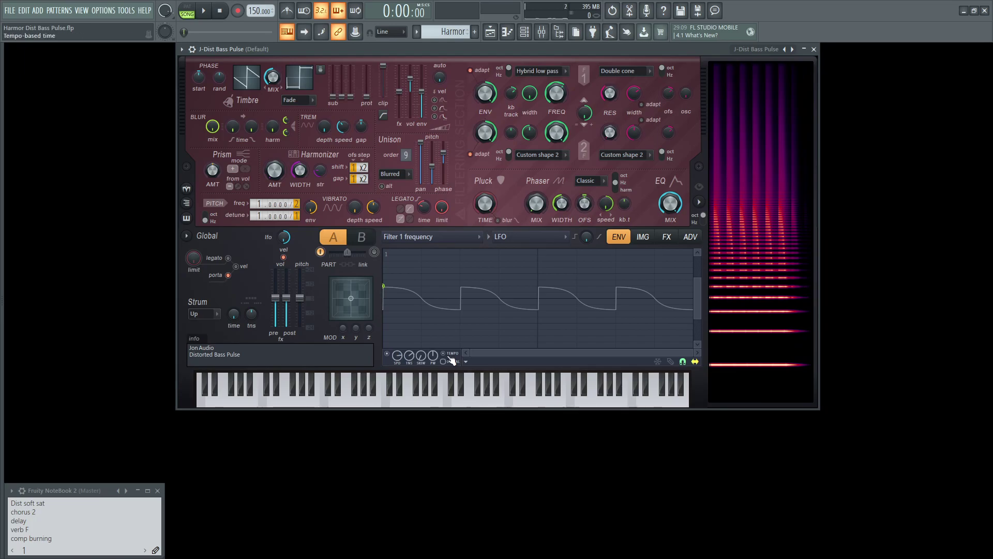
pyautogui.scroll(3, 538, 290)
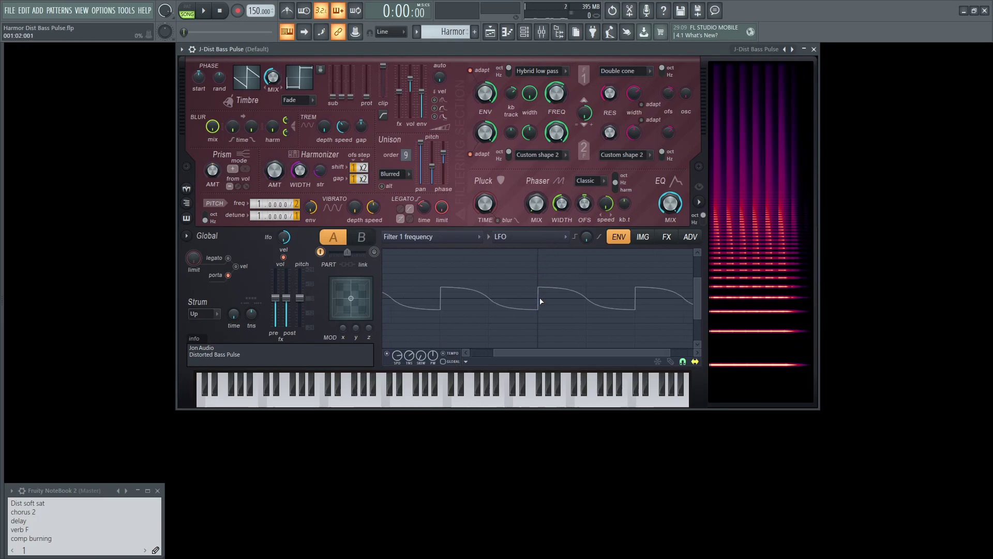
pyautogui.scroll(-3, 541, 300)
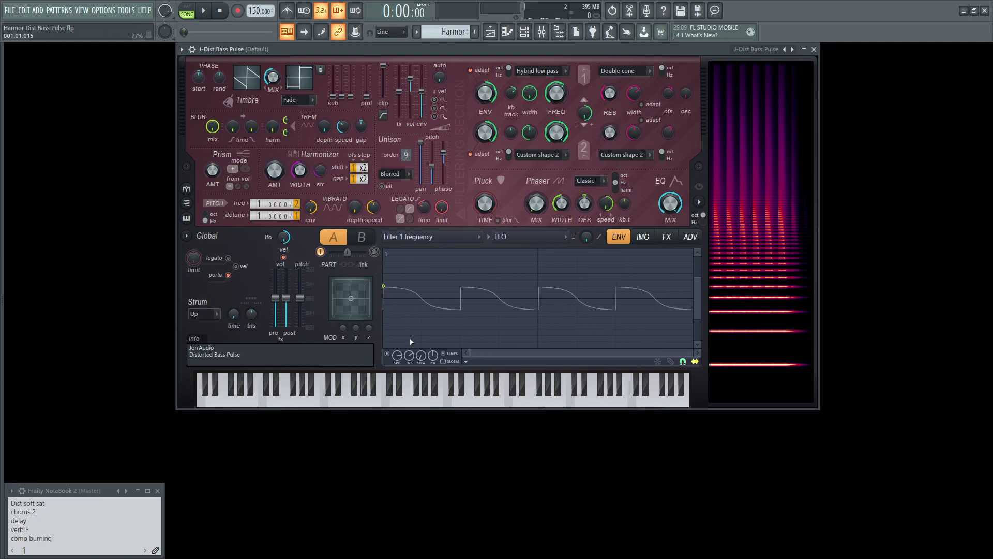
pyautogui.moveTo(396, 355); pyautogui.dragTo(396, 355)
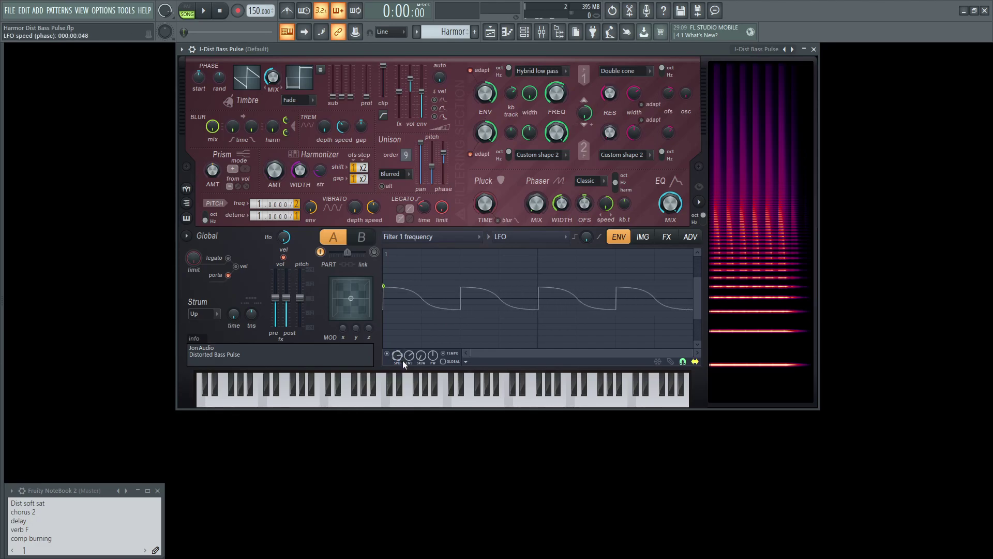
pyautogui.moveTo(411, 354); pyautogui.dragTo(409, 354)
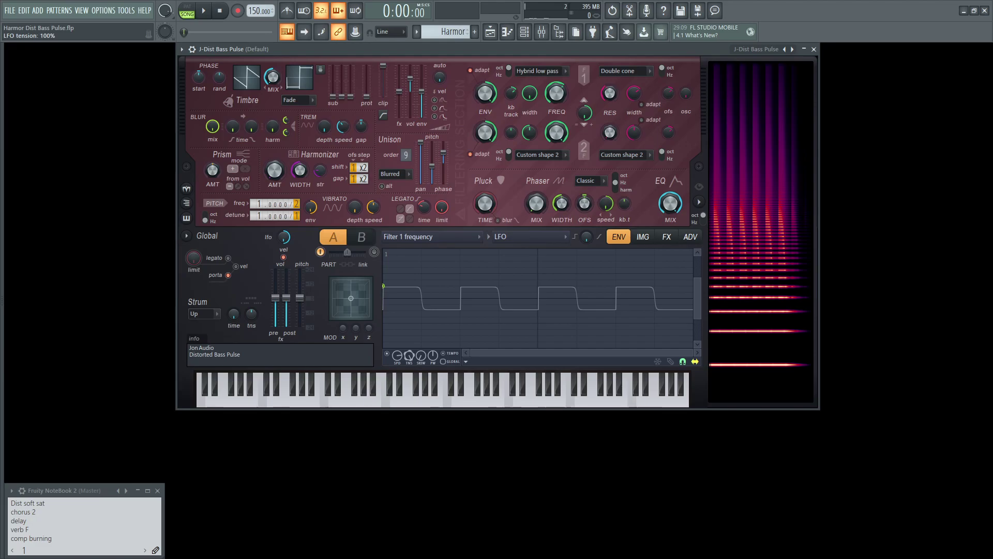
pyautogui.press('space')
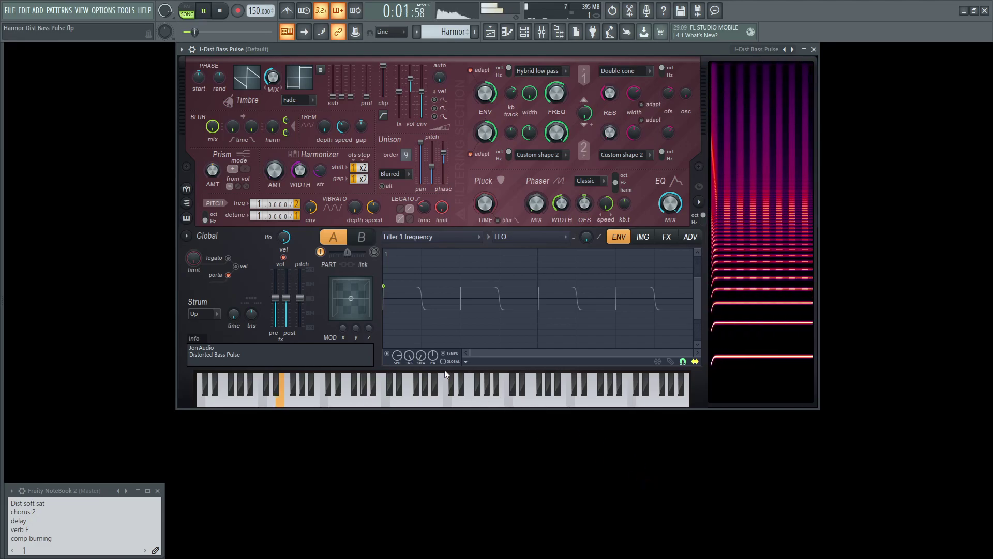
pyautogui.press('space')
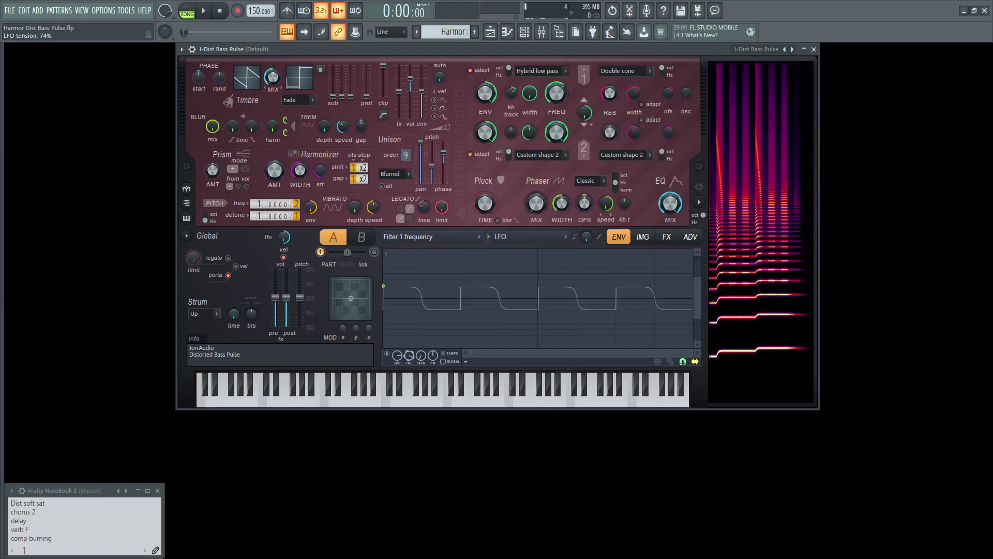
# Soften the LFO transitions and skew the waveform to -73%.
pyautogui.moveTo(410, 355); pyautogui.dragTo(409, 354)
pyautogui.press('space')
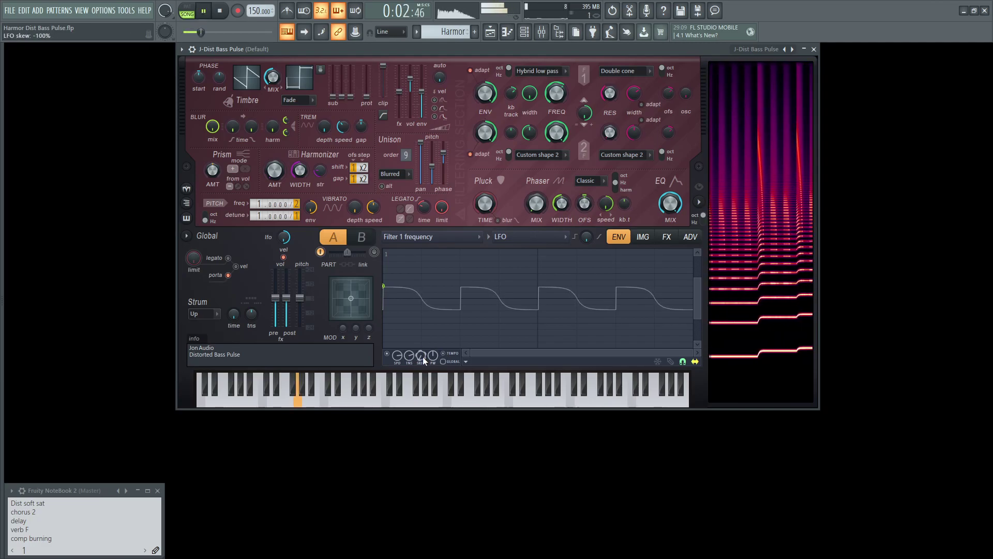
pyautogui.press('space')
pyautogui.moveTo(423, 356); pyautogui.dragTo(422, 361)
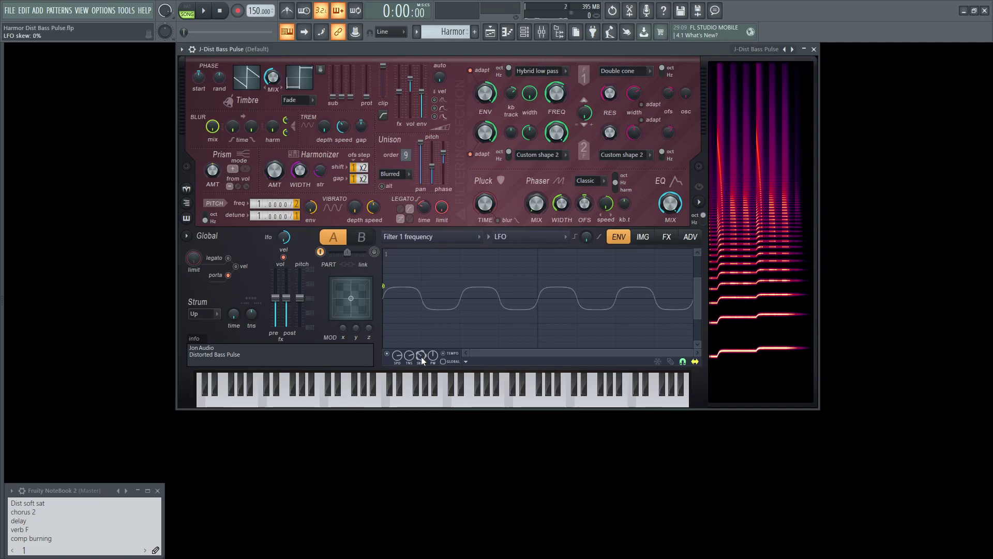
pyautogui.press('space')
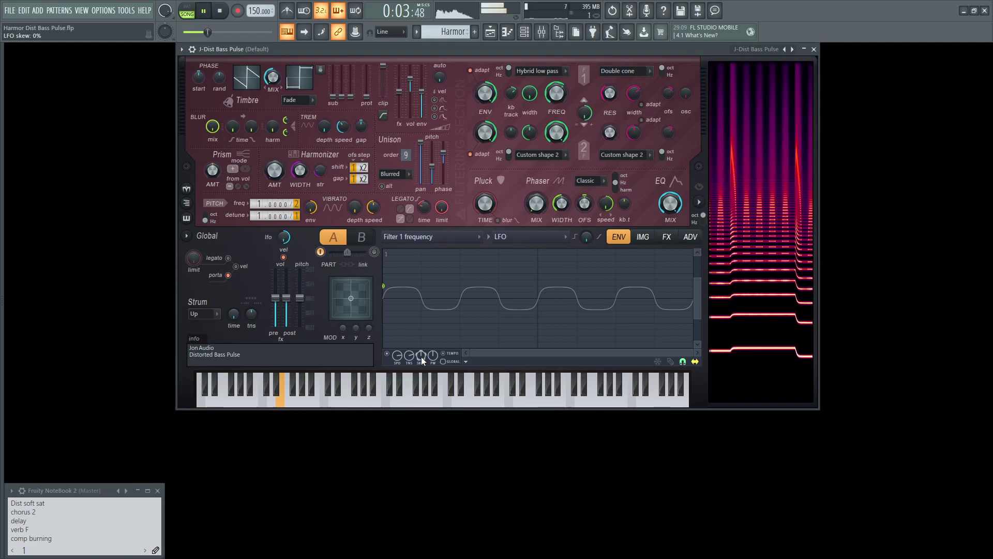
pyautogui.press('space')
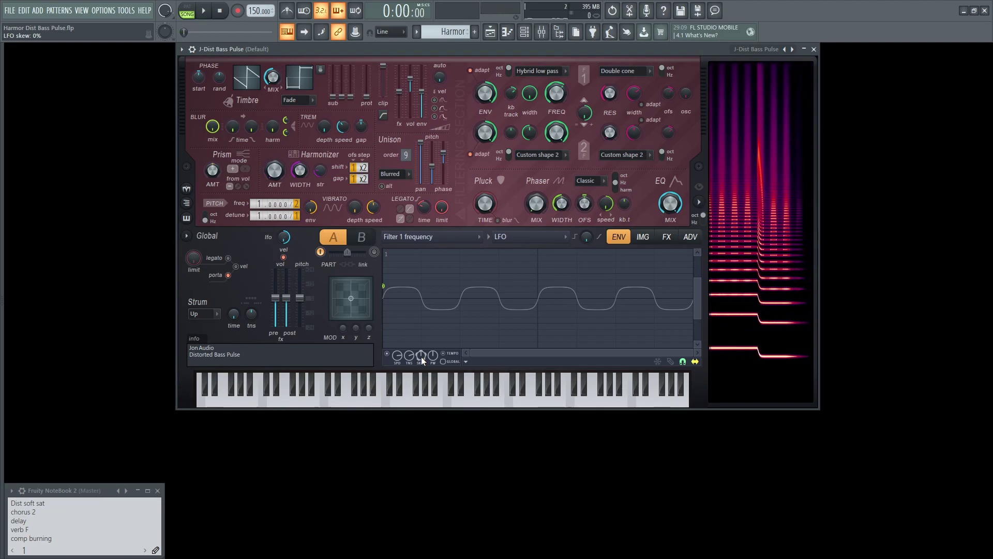
# Skew the LFO into a saw-like shape and set its pulse width to 0%.
pyautogui.moveTo(421, 356); pyautogui.dragTo(421, 393)
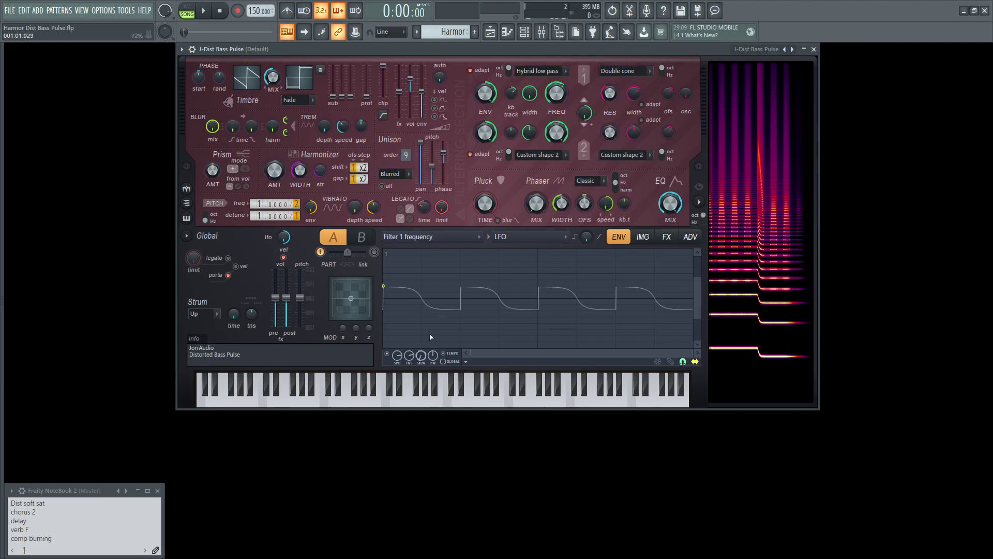
pyautogui.press('space')
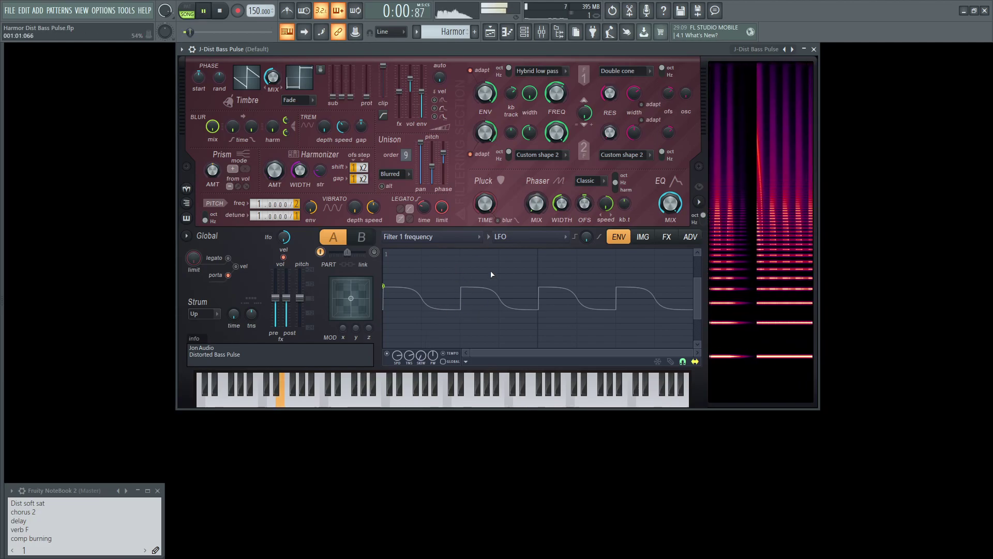
pyautogui.press('space')
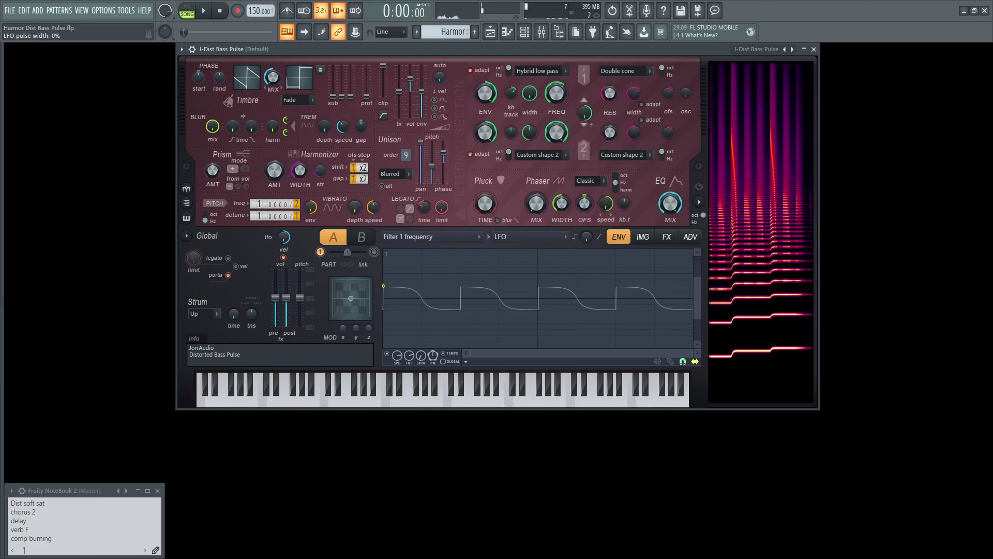
pyautogui.moveTo(433, 357); pyautogui.dragTo(434, 357)
pyautogui.press('space')
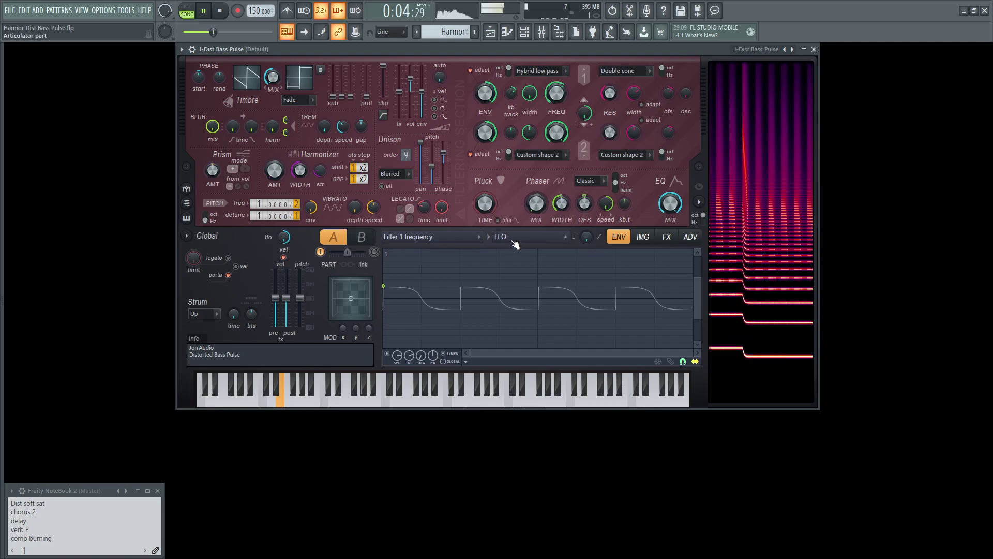
# Target Pitch with Unison index mapping and audition the patch.
pyautogui.press('space')
pyautogui.click(439, 237)
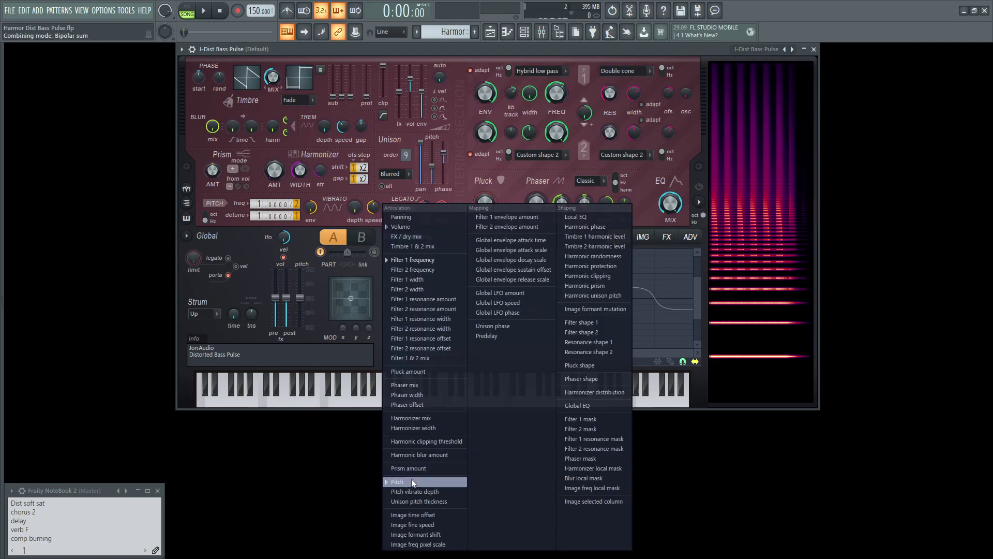
pyautogui.click(410, 481)
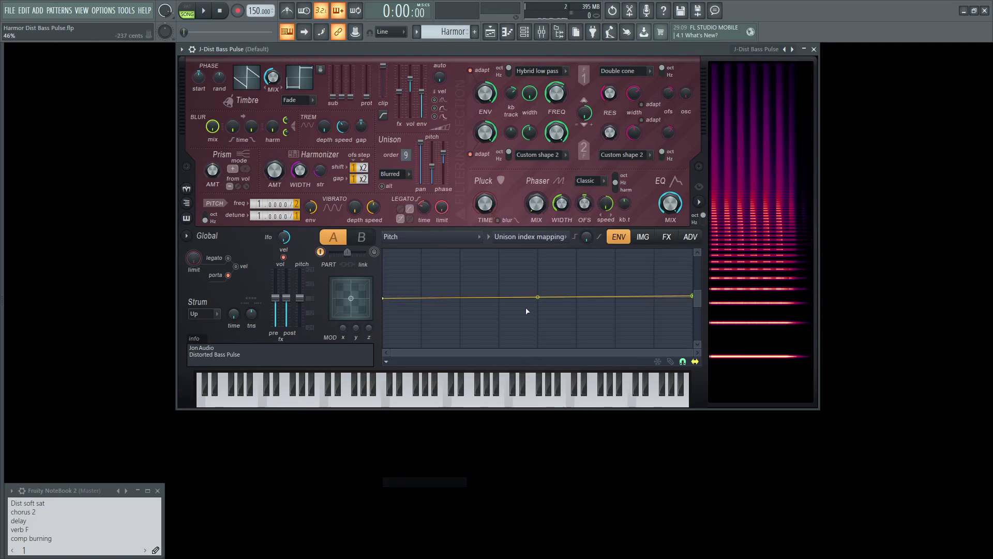
pyautogui.click(527, 238)
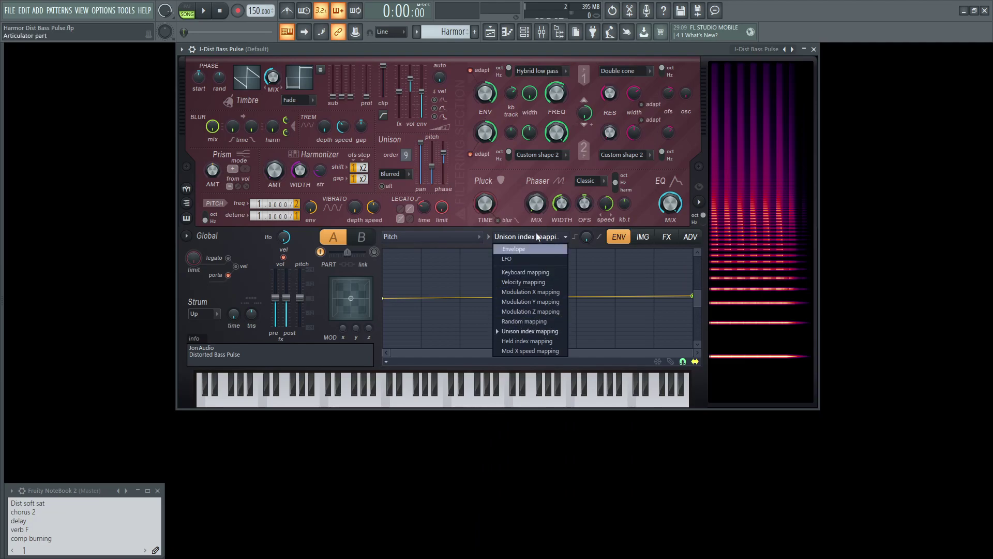
pyautogui.click(513, 249)
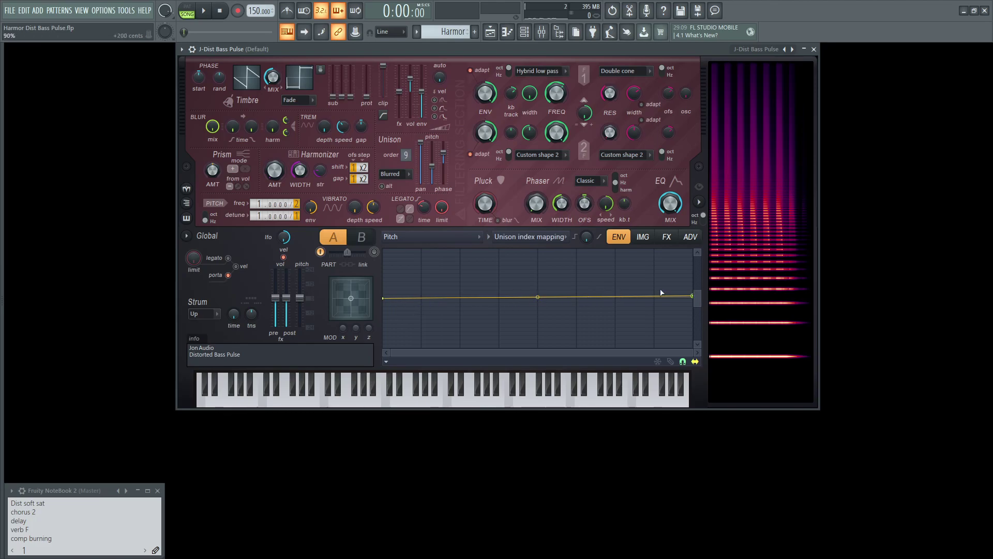
pyautogui.press('space')
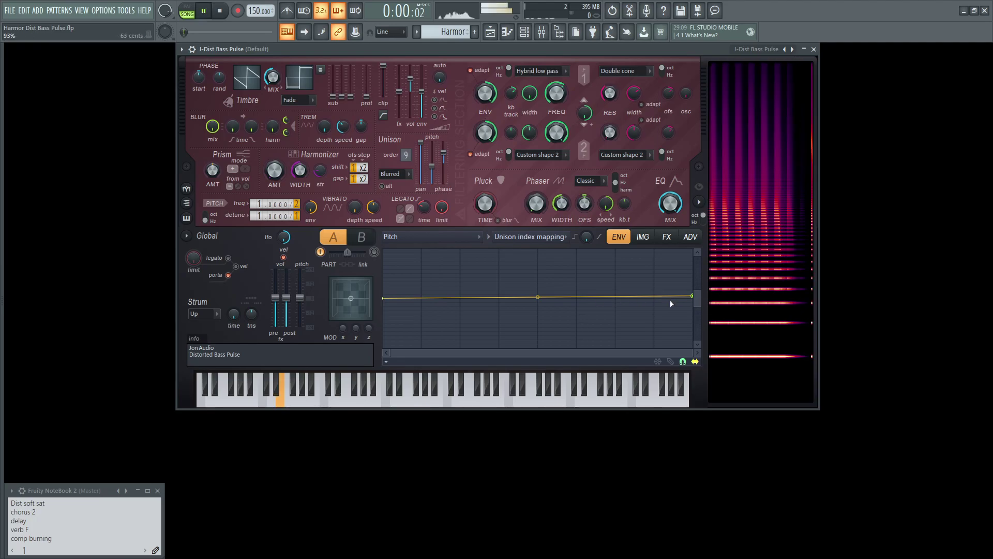
pyautogui.press('space')
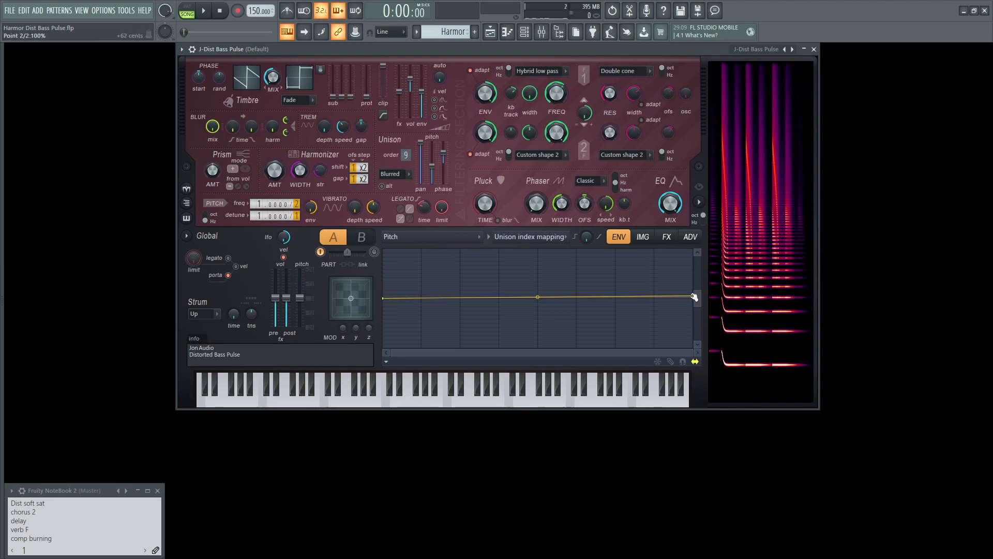
# Raise the top unison voice's pitch to +700 cents, then settle it at about +88 cents.
pyautogui.moveTo(693, 297); pyautogui.dragTo(692, 252)
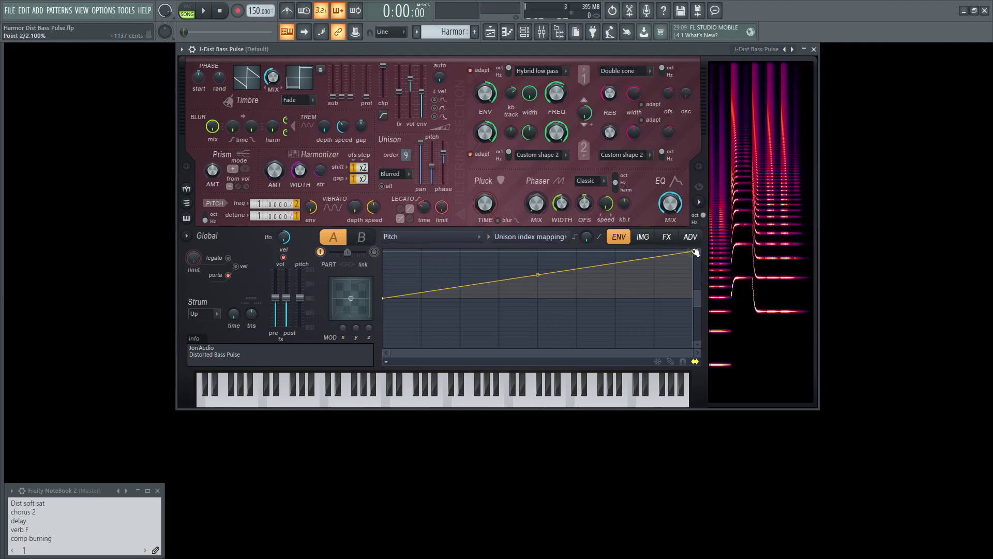
pyautogui.moveTo(695, 252); pyautogui.dragTo(697, 295)
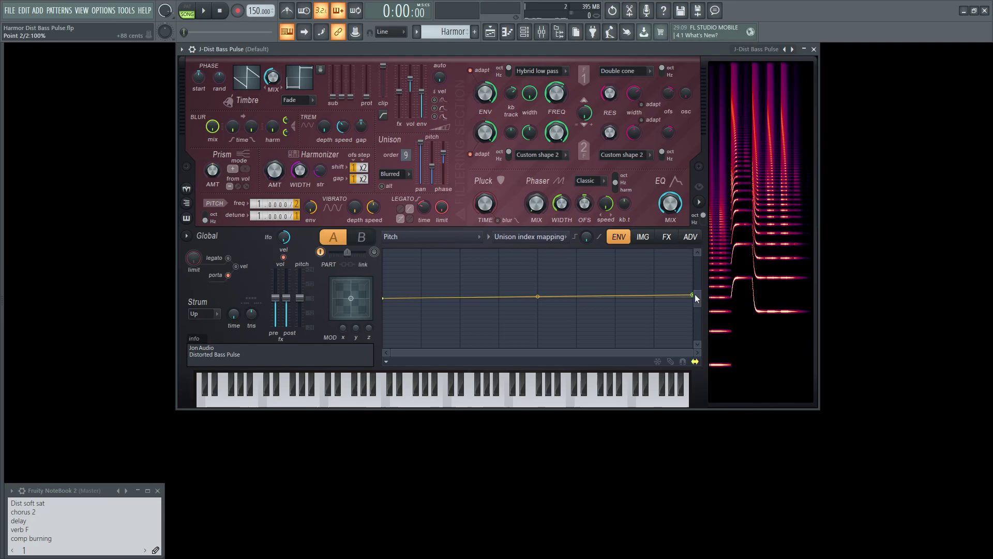
pyautogui.press('space')
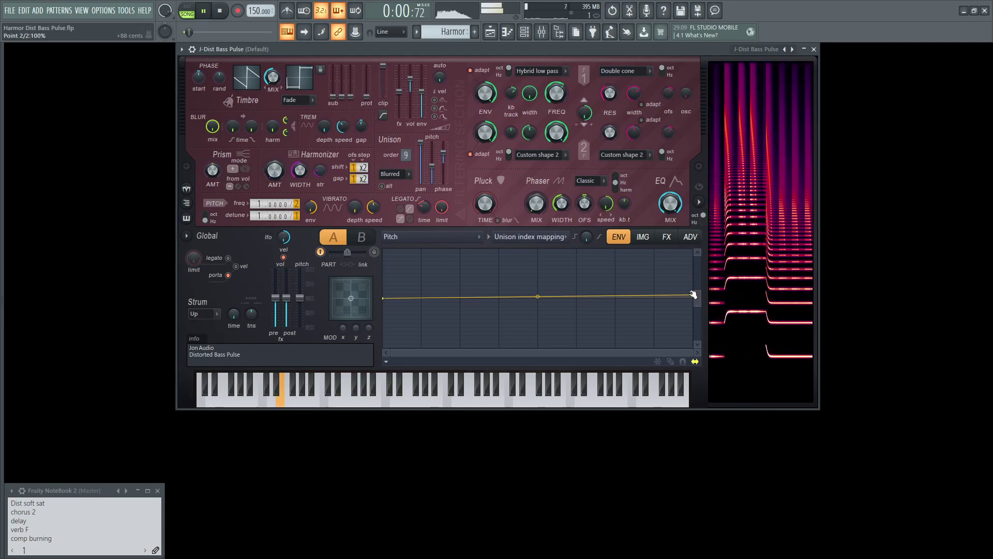
pyautogui.click(469, 237)
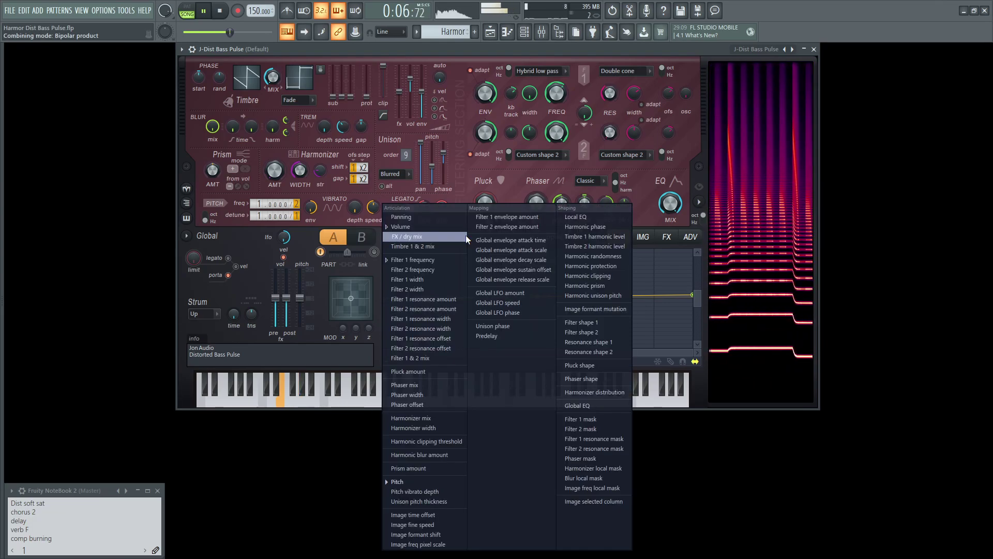
pyautogui.click(702, 298)
pyautogui.press('space')
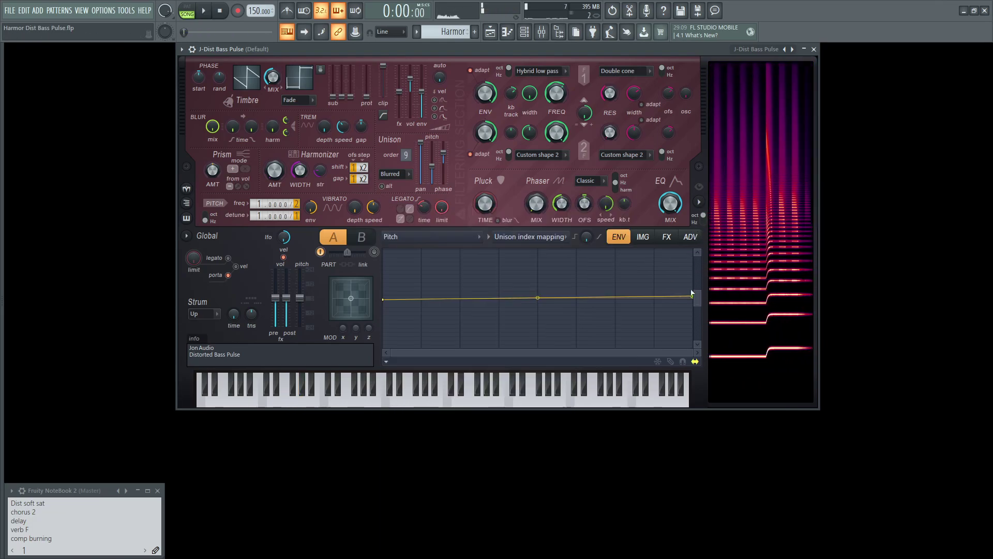
# Choose Softsat distortion on the FX page, comparing it against Off.
pyautogui.click(666, 237)
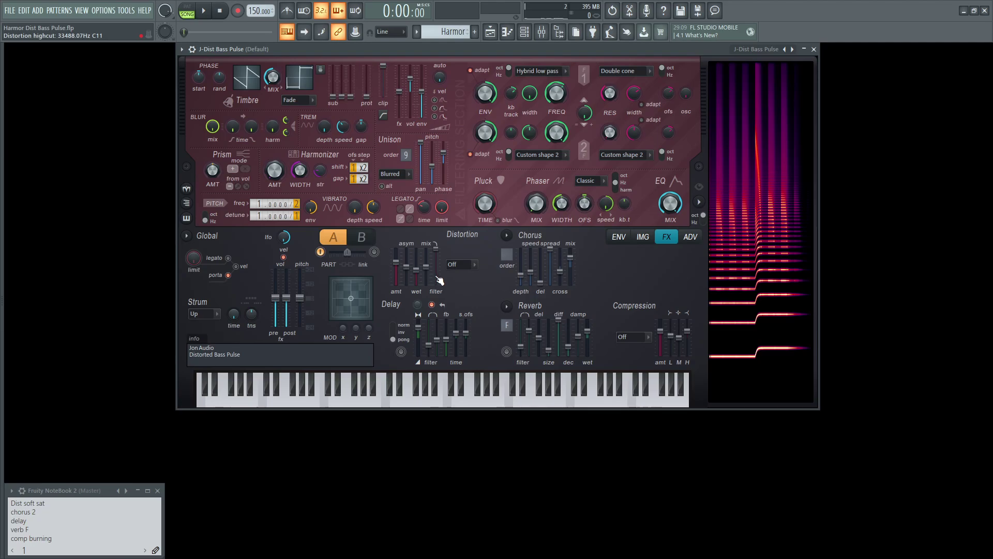
pyautogui.click(458, 264)
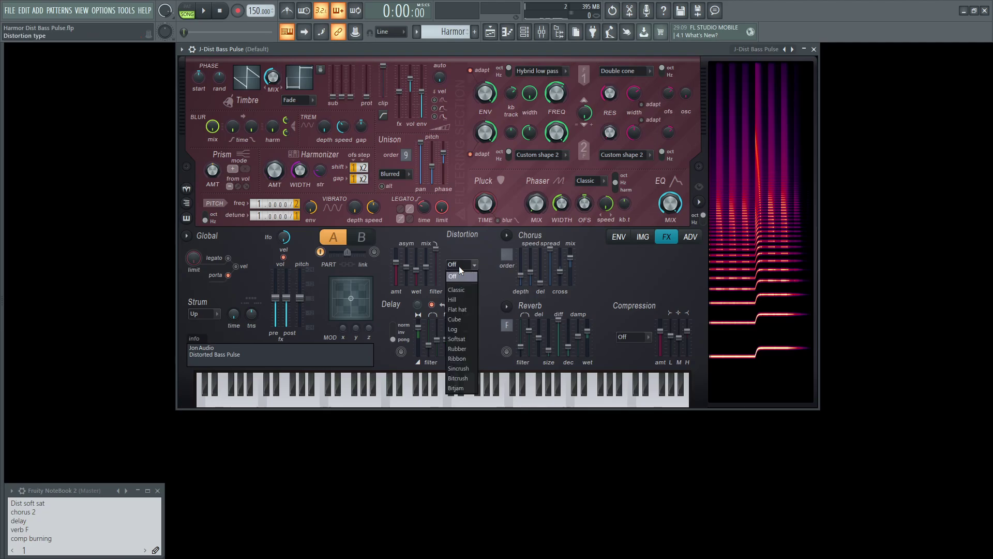
pyautogui.click(473, 339)
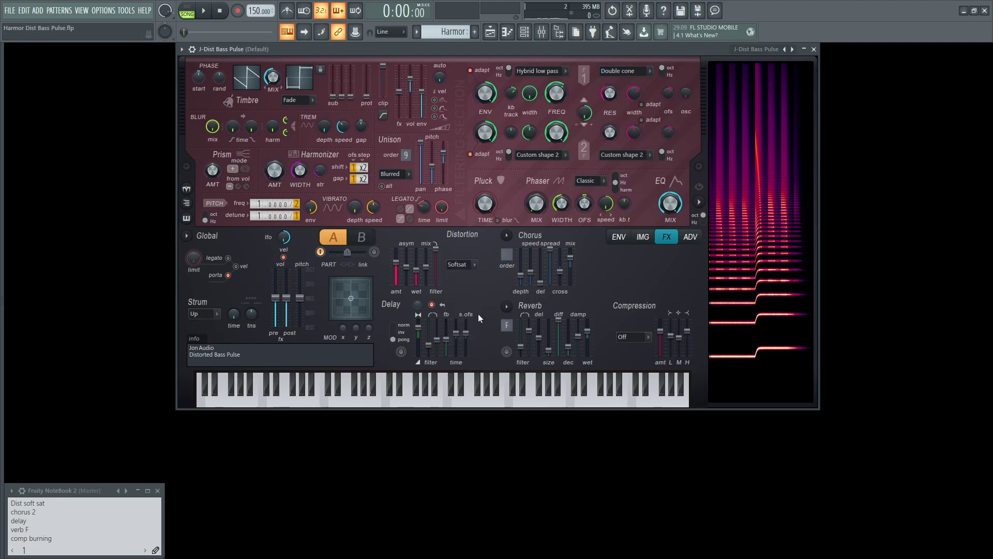
pyautogui.click(468, 266)
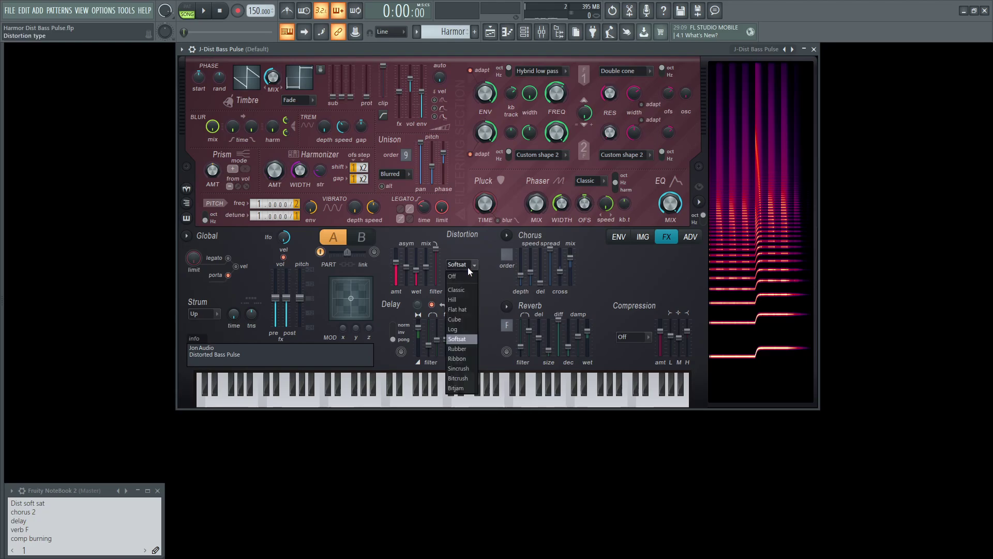
pyautogui.click(460, 275)
pyautogui.press('space')
pyautogui.click(474, 266)
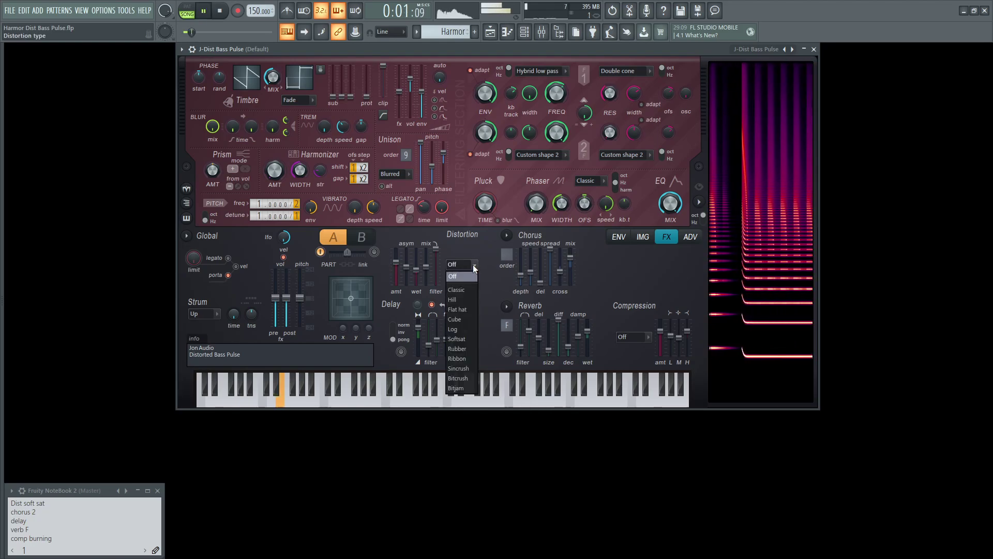
pyautogui.click(466, 336)
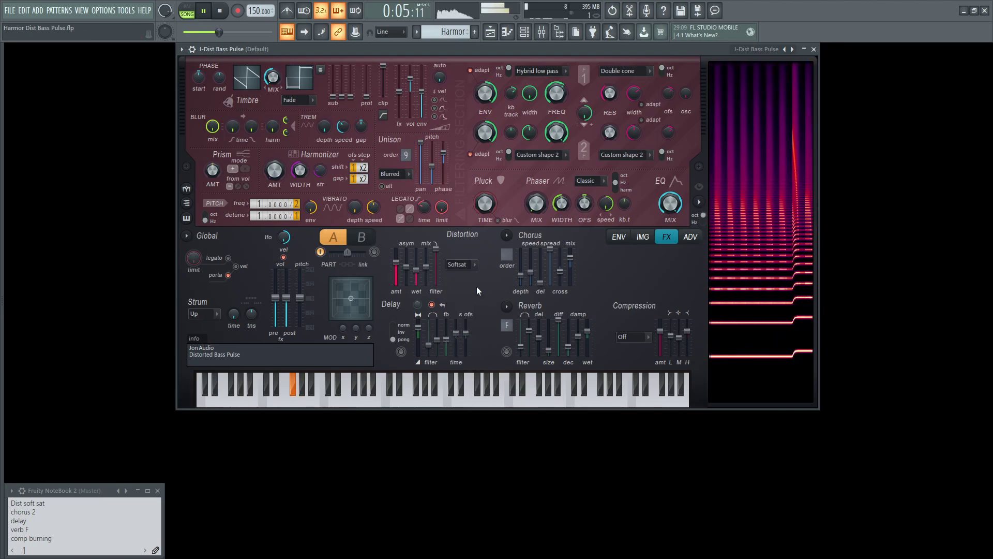
pyautogui.press('space')
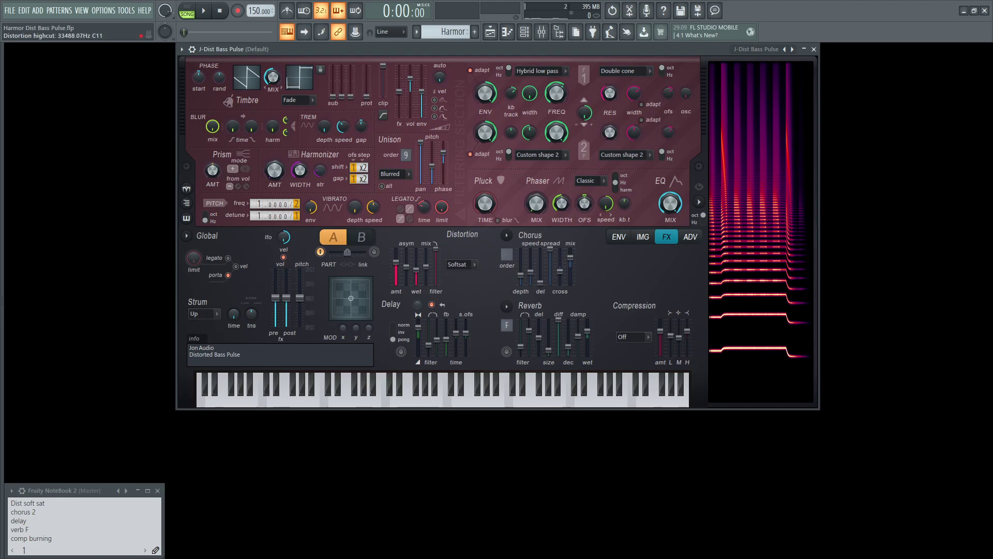
# Audition Softsat against Off again, ending with Softsat selected.
pyautogui.press('space')
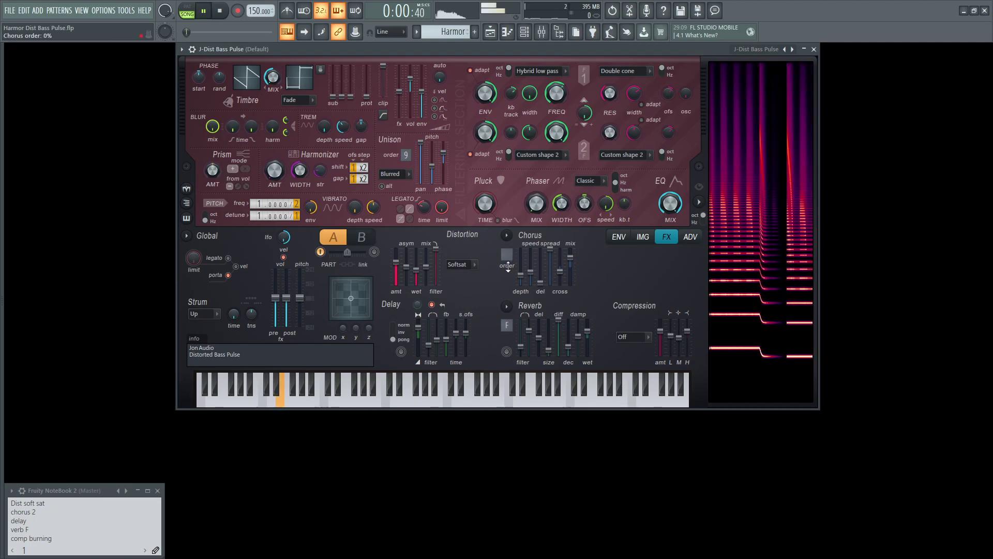
pyautogui.click(460, 266)
pyautogui.click(462, 275)
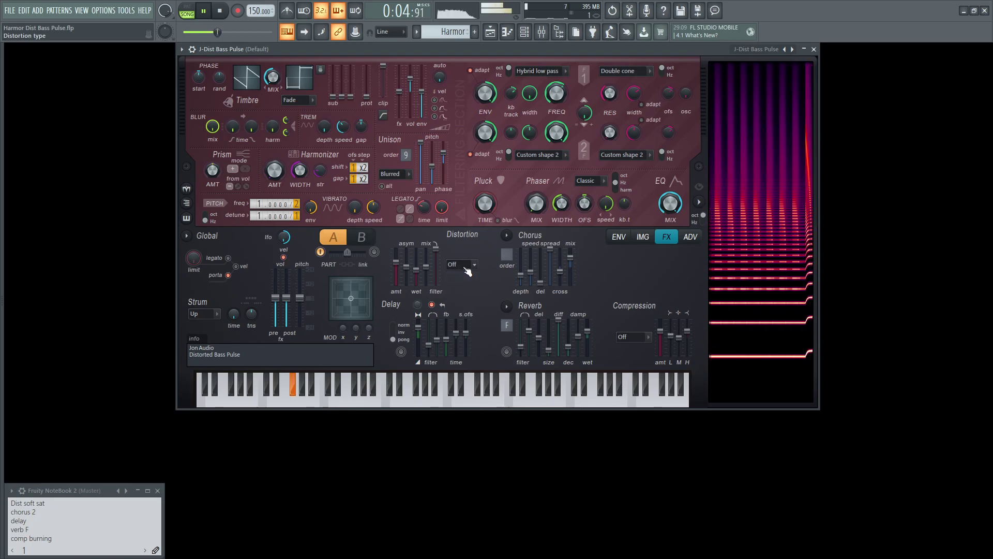
pyautogui.click(461, 265)
pyautogui.click(469, 339)
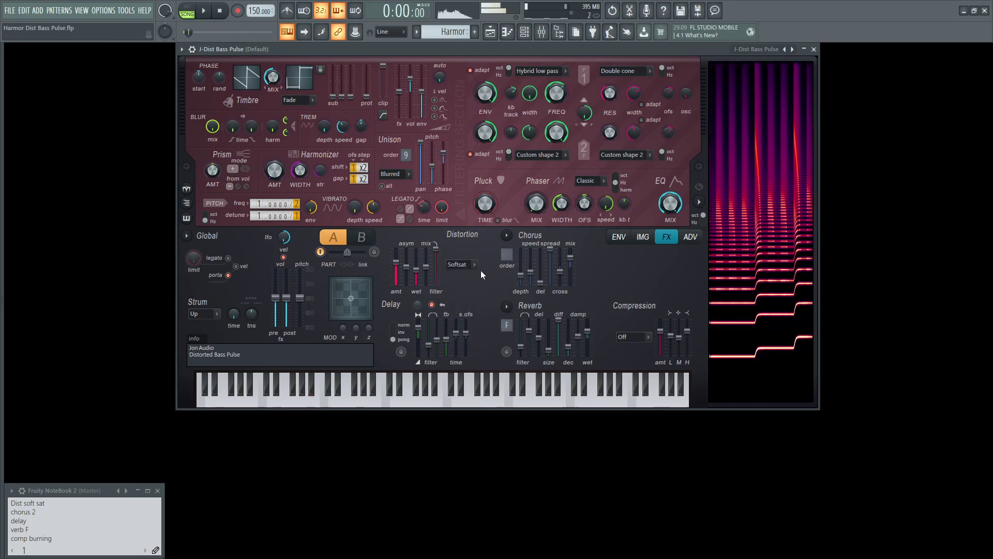
# Play and stop the patch to hear the order-2 chorus.
pyautogui.press('space')
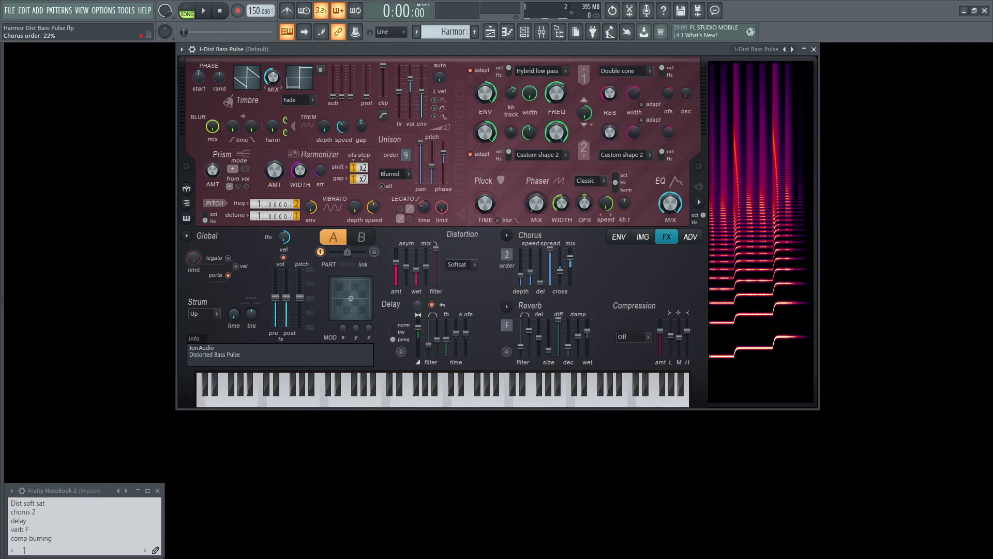
pyautogui.press('space')
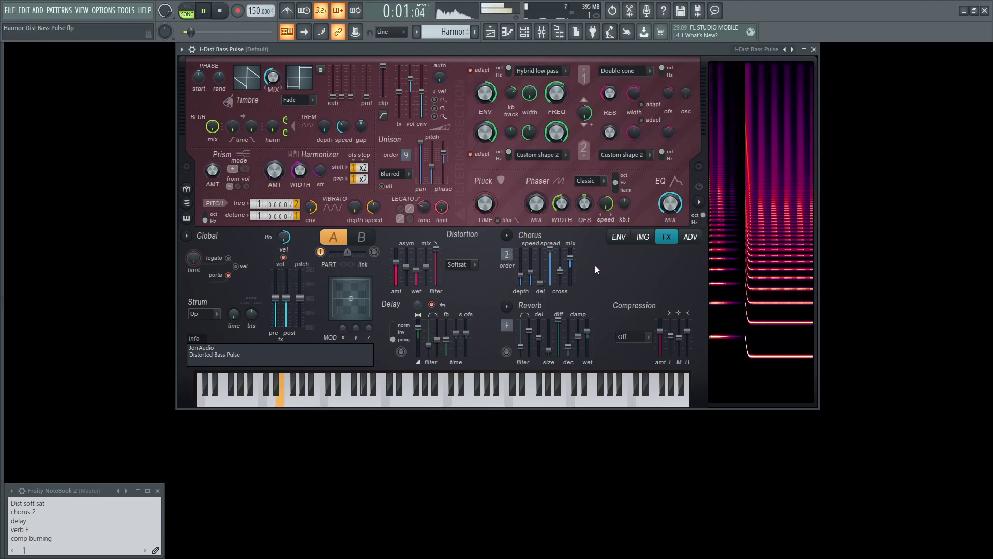
pyautogui.press('space')
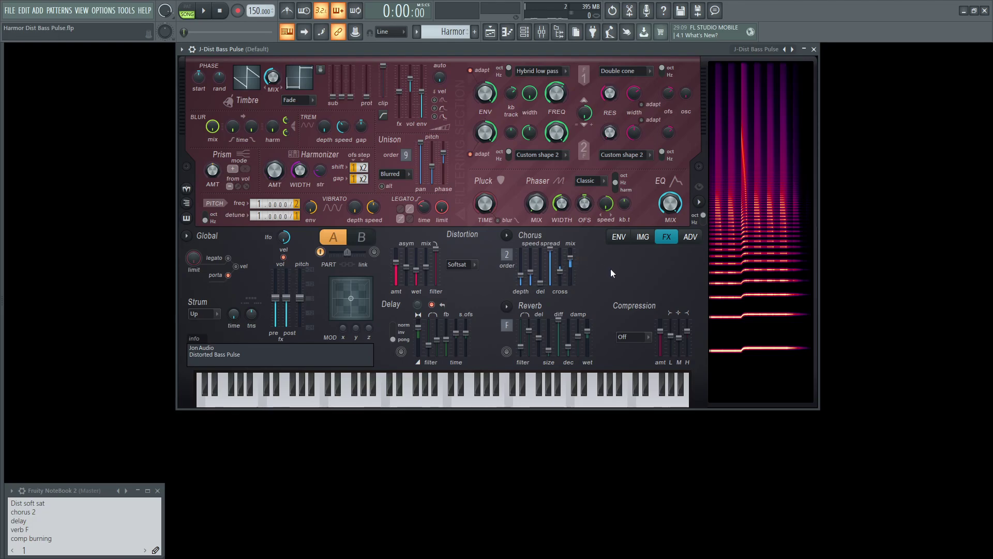
# Audition the delay at 46% feedback, 2:00 time and 25% stereo offset with playback and a note.
pyautogui.press('space')
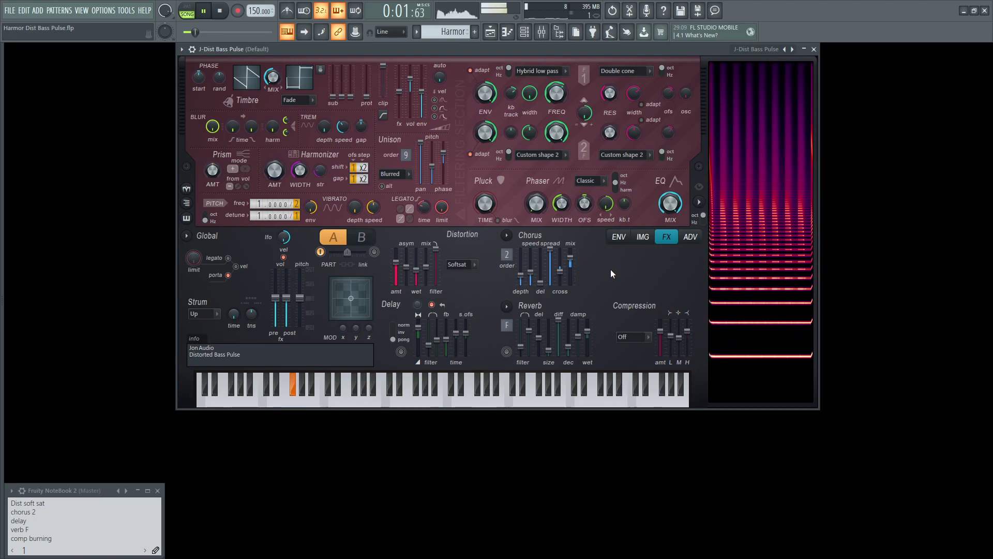
pyautogui.press('space')
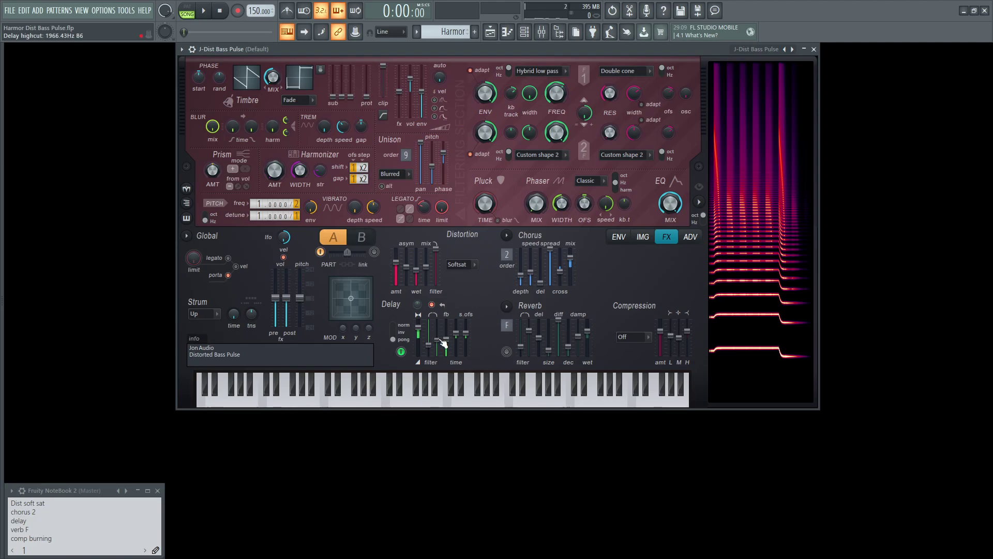
pyautogui.press('space')
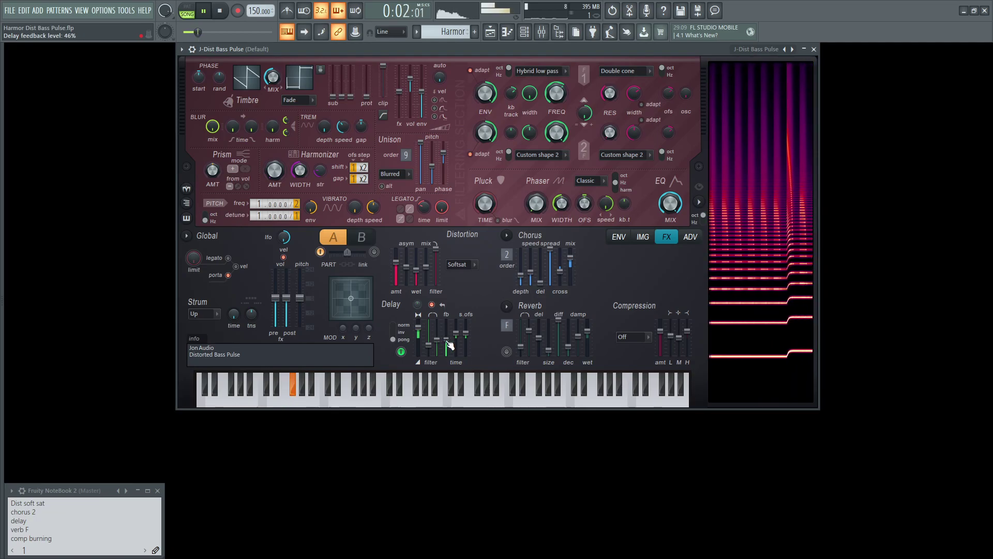
pyautogui.press('space')
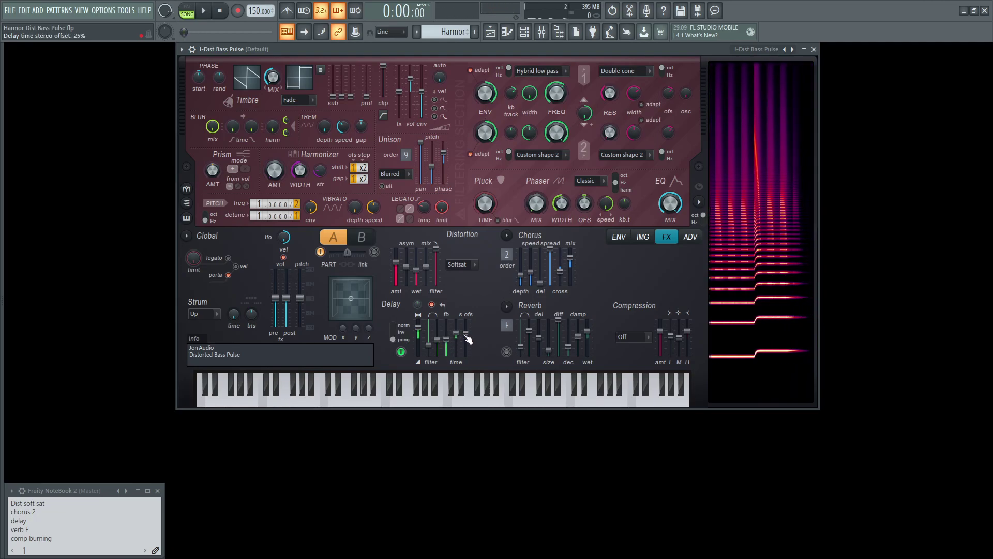
pyautogui.press('z')
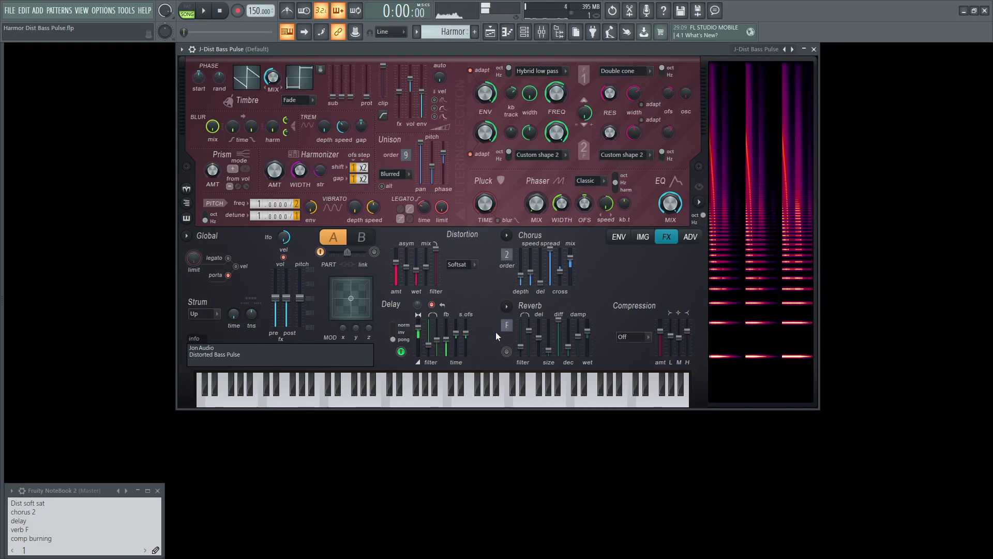
# Audition the reverb with test notes and playback, ending at 38% wet and ~6086 Hz high cut.
pyautogui.press('z')
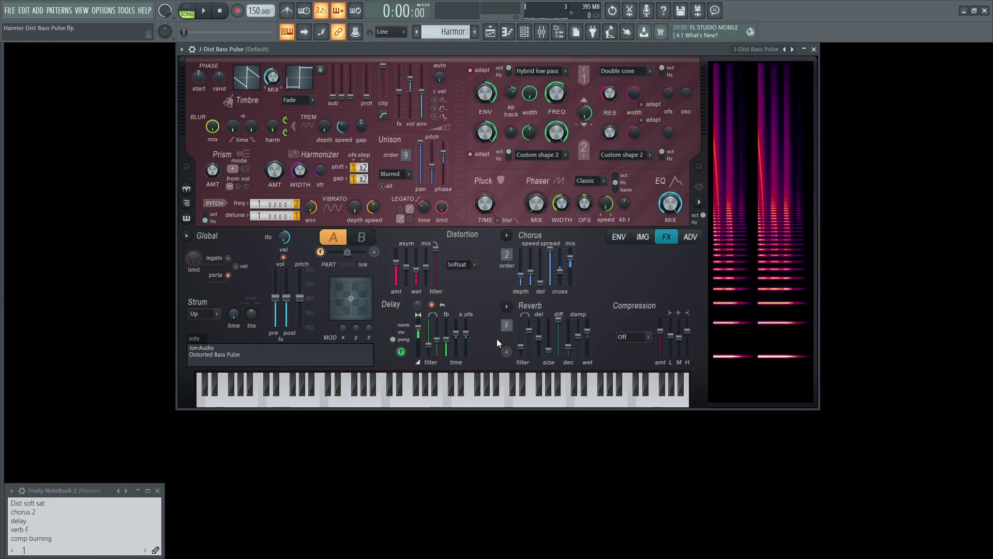
pyautogui.press('z')
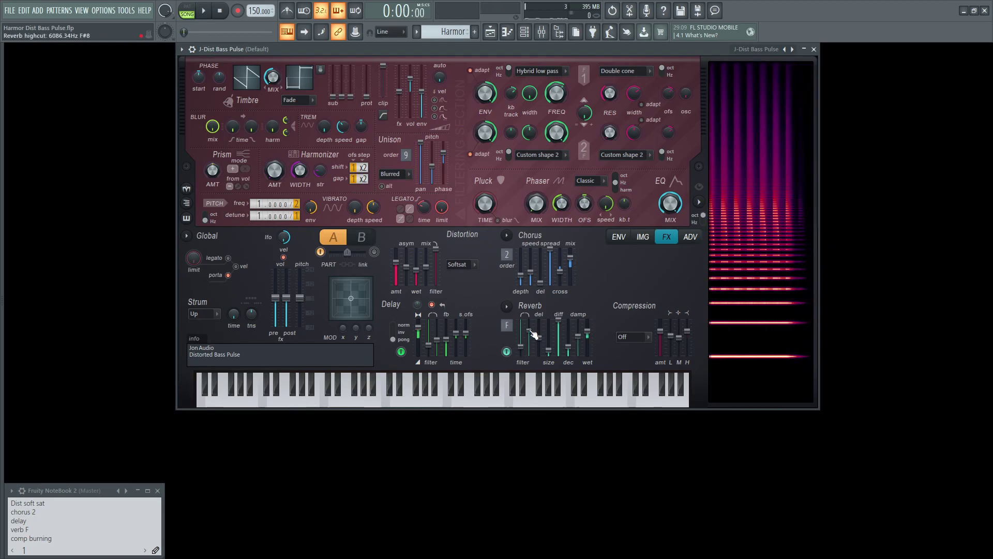
pyautogui.press('space')
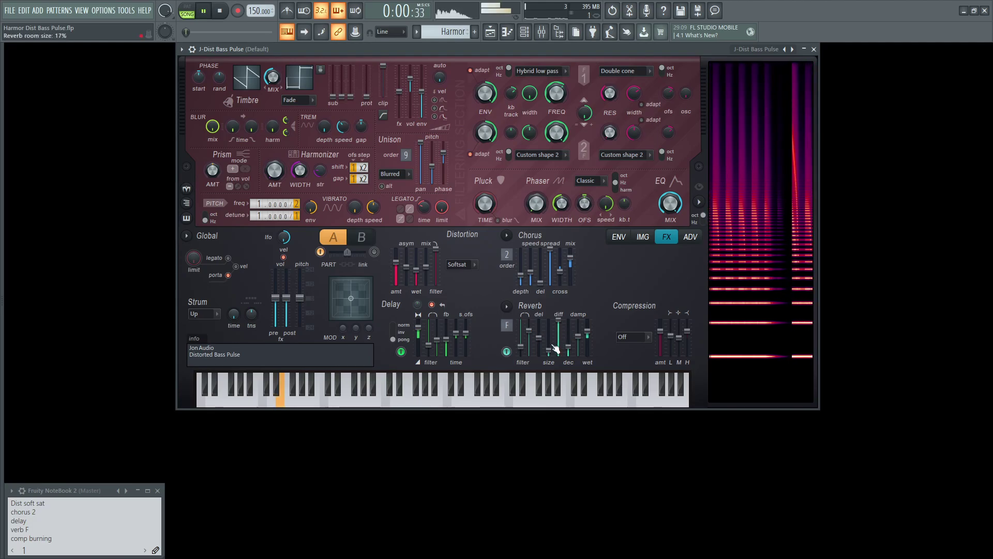
pyautogui.press('space')
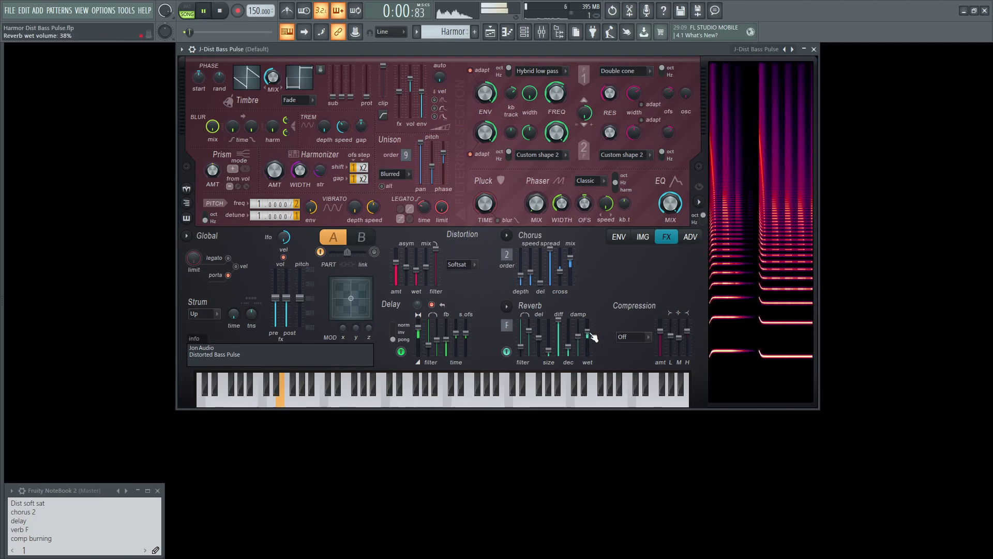
pyautogui.press('space')
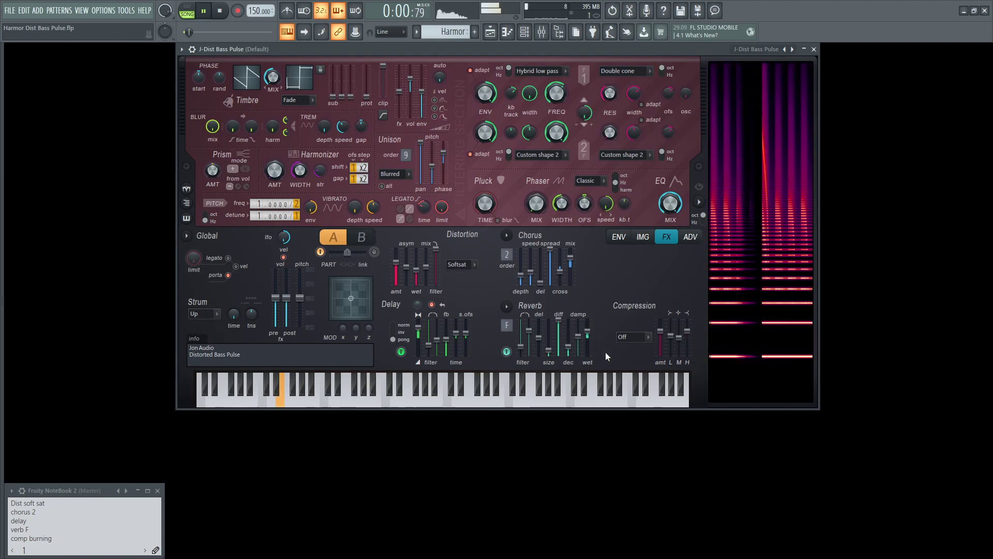
pyautogui.press('space')
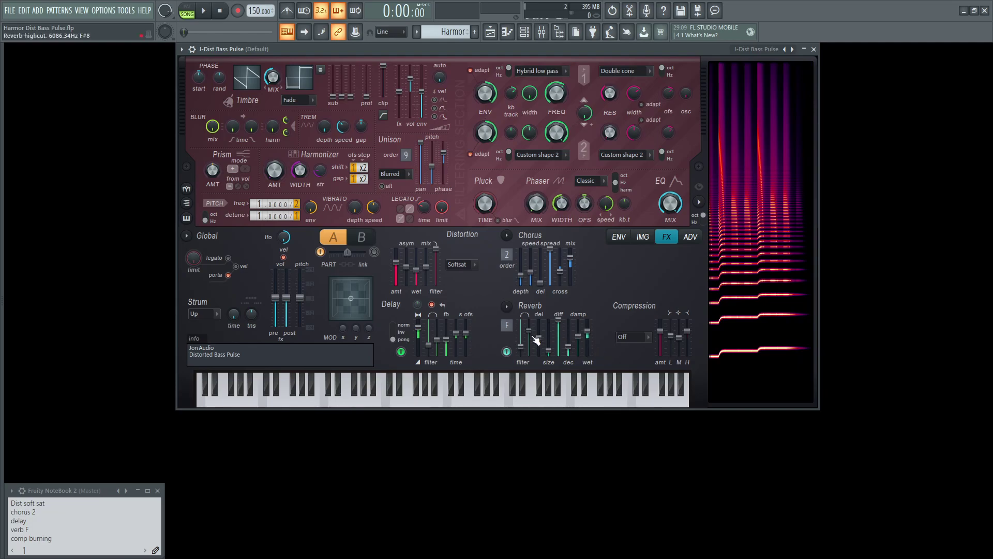
pyautogui.press('space')
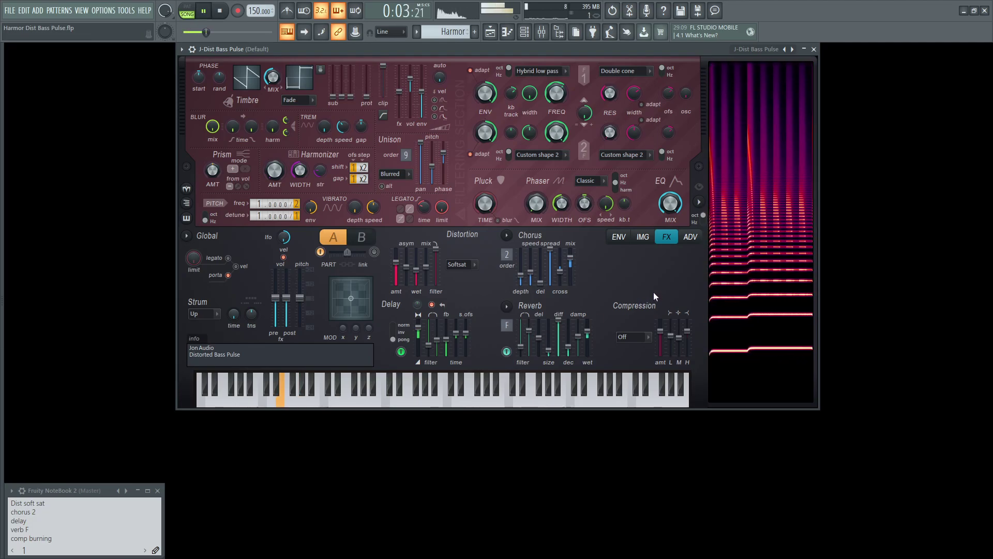
# Switch Harmor's compression mode to Burning and play the bass to hear it.
pyautogui.press('space')
pyautogui.click(632, 337)
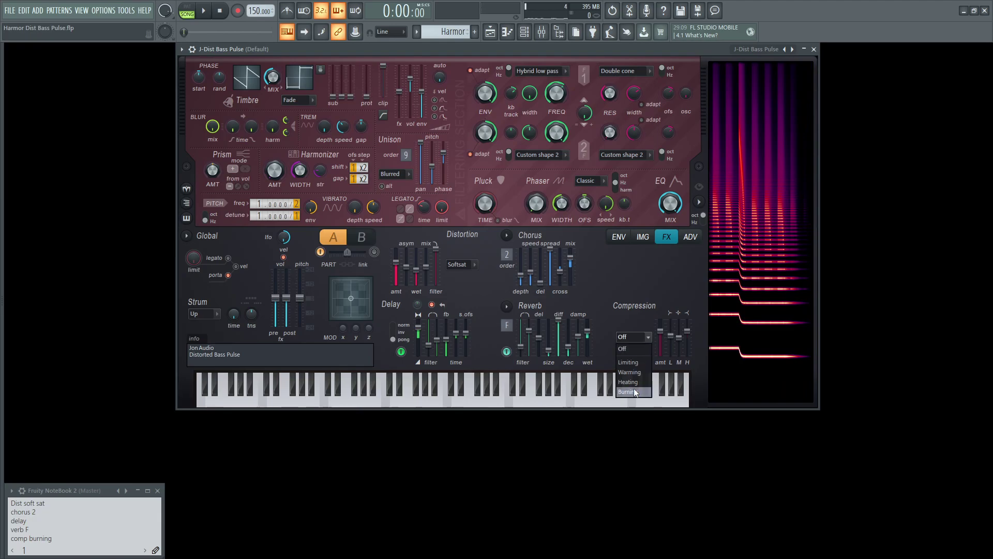
pyautogui.click(640, 390)
pyautogui.press('space')
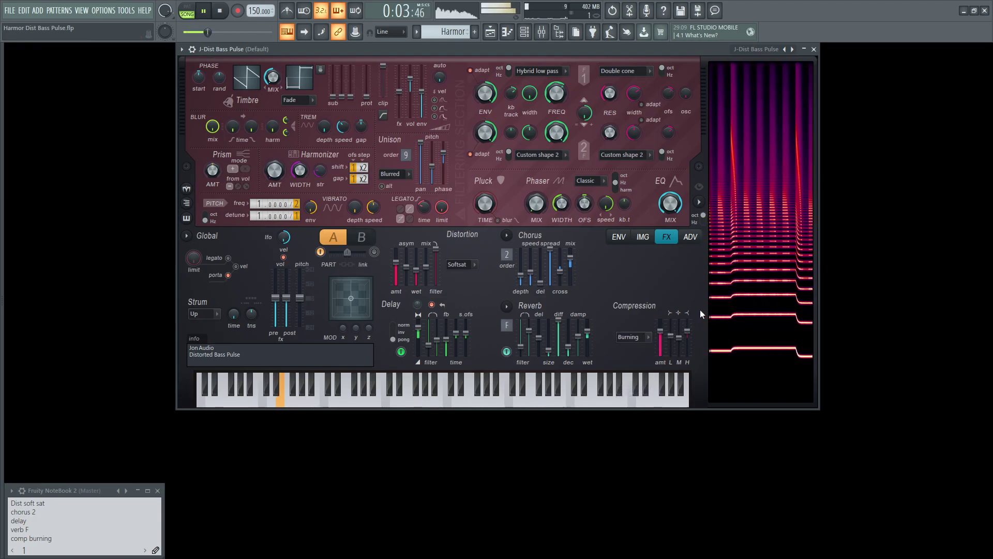
pyautogui.press('space')
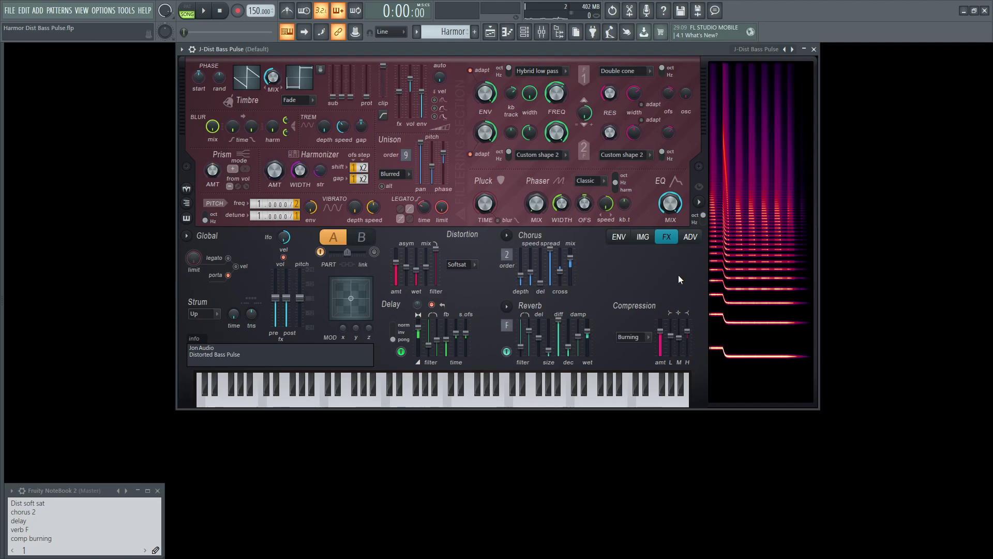
pyautogui.press('space')
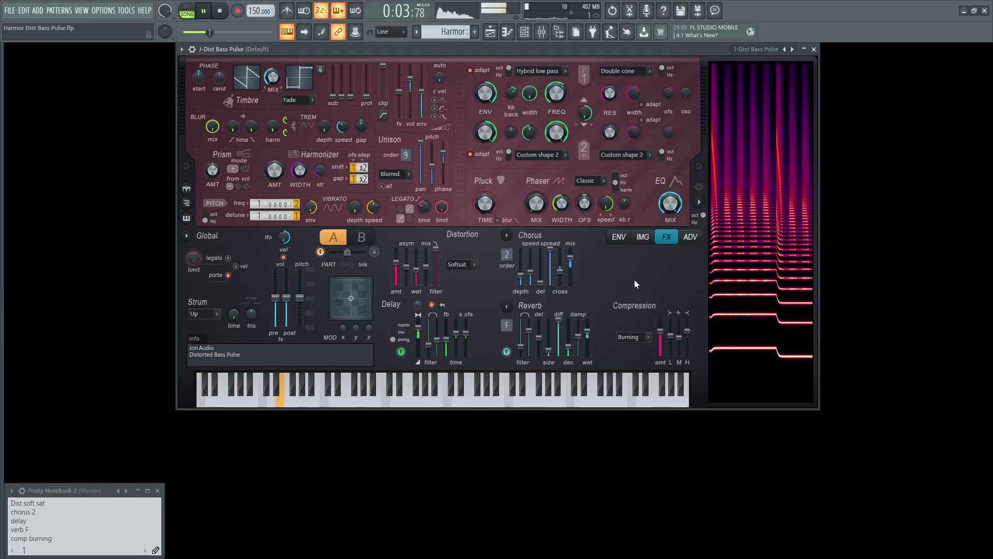
# Unmute the House track in the Playlist so its FPC drums play with the bass.
pyautogui.press('F9')
pyautogui.press('F9')
pyautogui.press('F5')
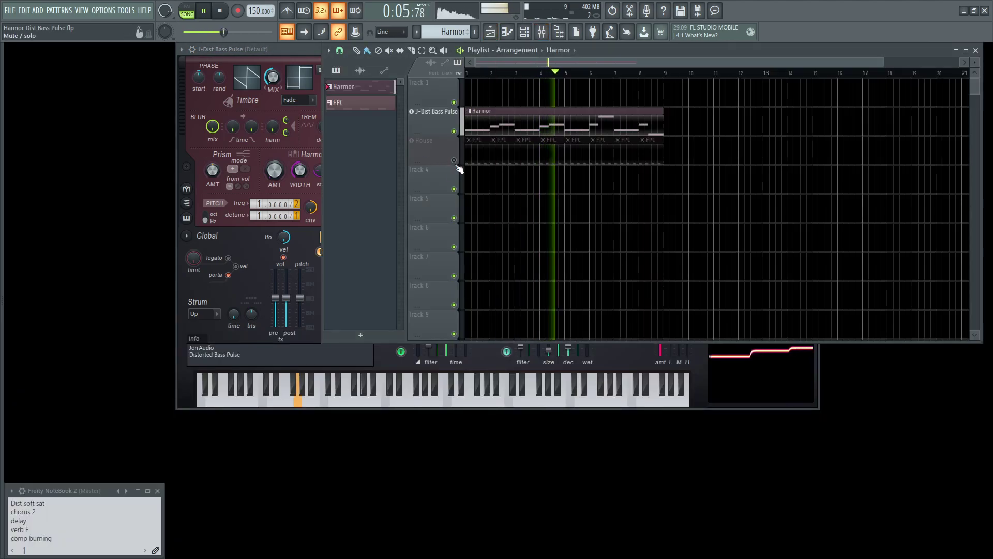
pyautogui.click(454, 160)
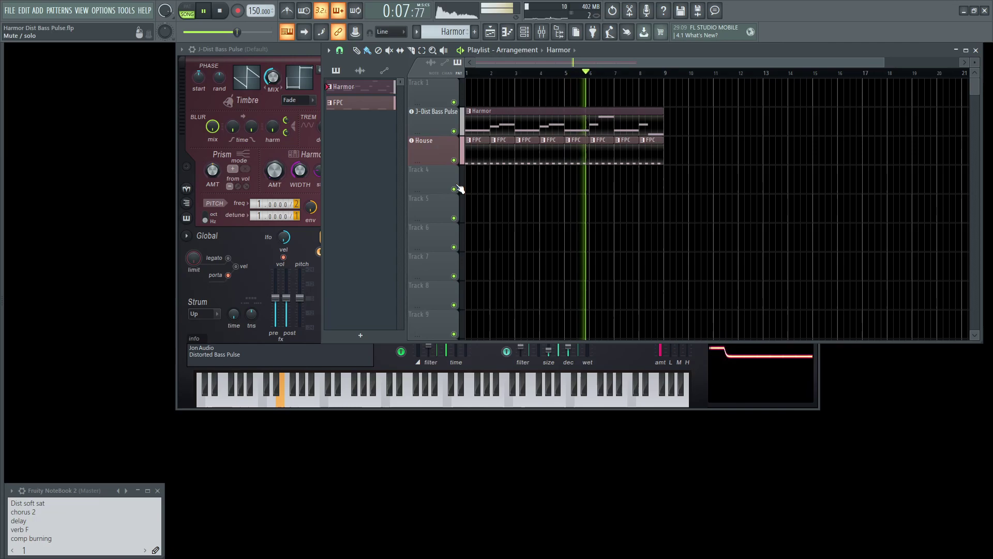
pyautogui.press('F9')
pyautogui.press('F9')
pyautogui.press('F5')
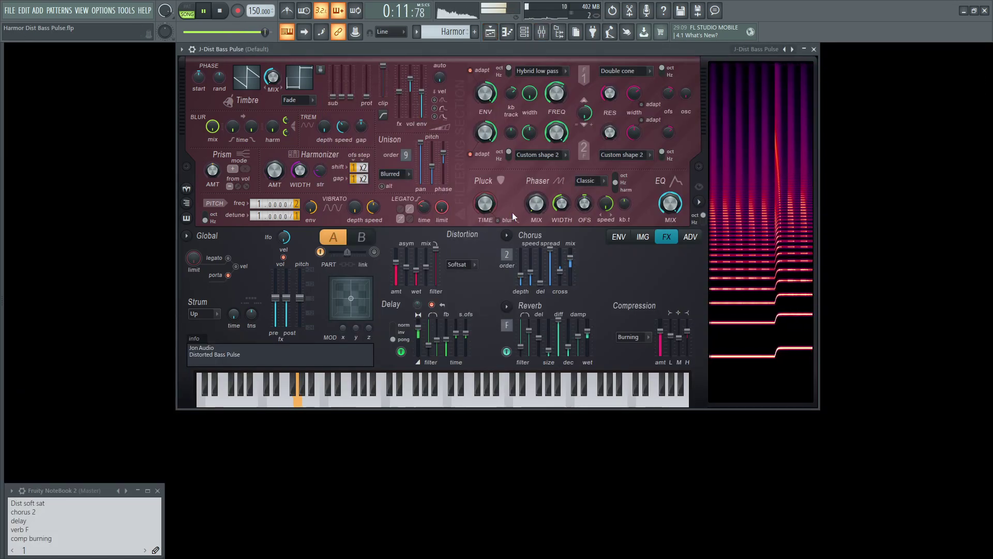
# Set Filter 1 frequency to 70% during playback and show the Pitch unison mapping envelope.
pyautogui.press('space')
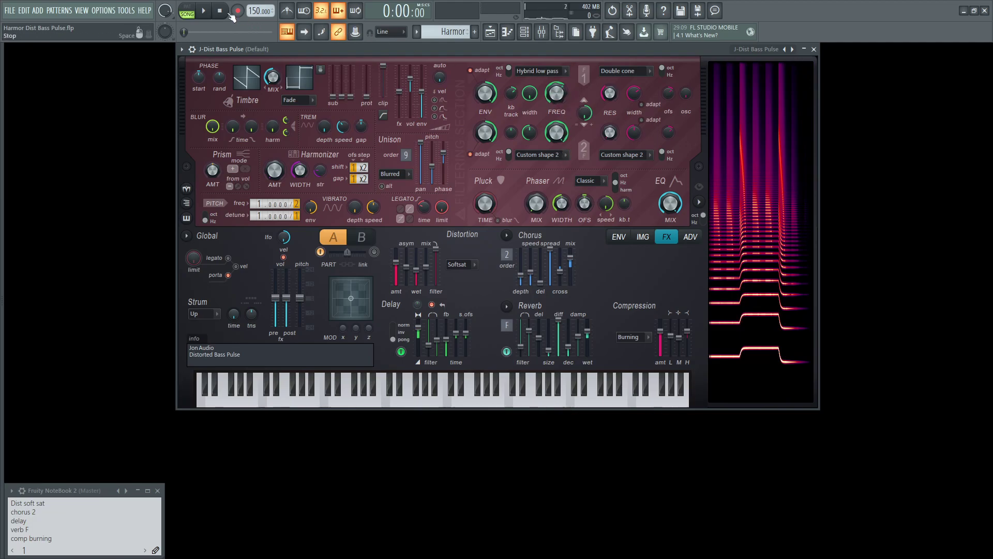
pyautogui.press('space')
pyautogui.moveTo(550, 97)
pyautogui.mouseDown()
pyautogui.moveTo(549, 110)
pyautogui.moveTo(549, 94)
pyautogui.mouseUp()
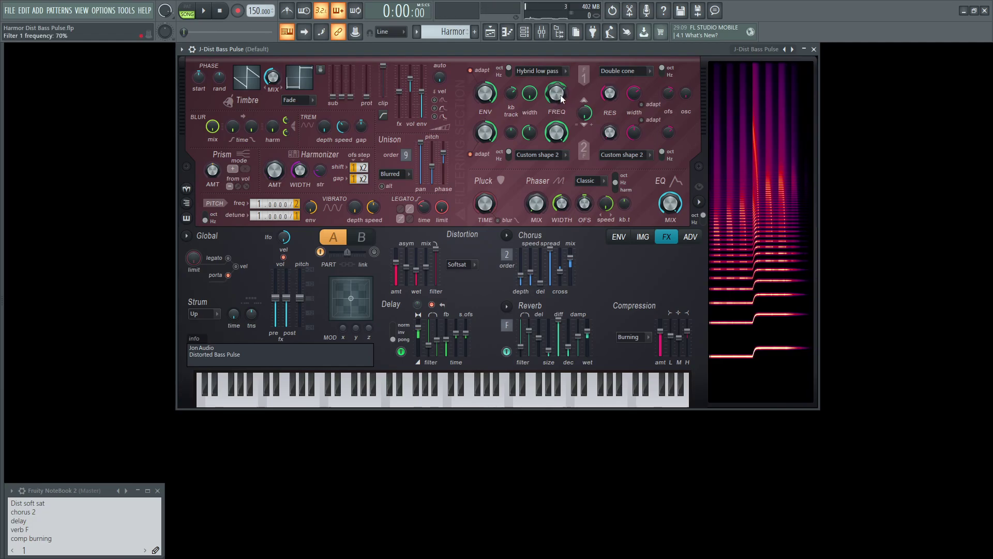
pyautogui.click(617, 235)
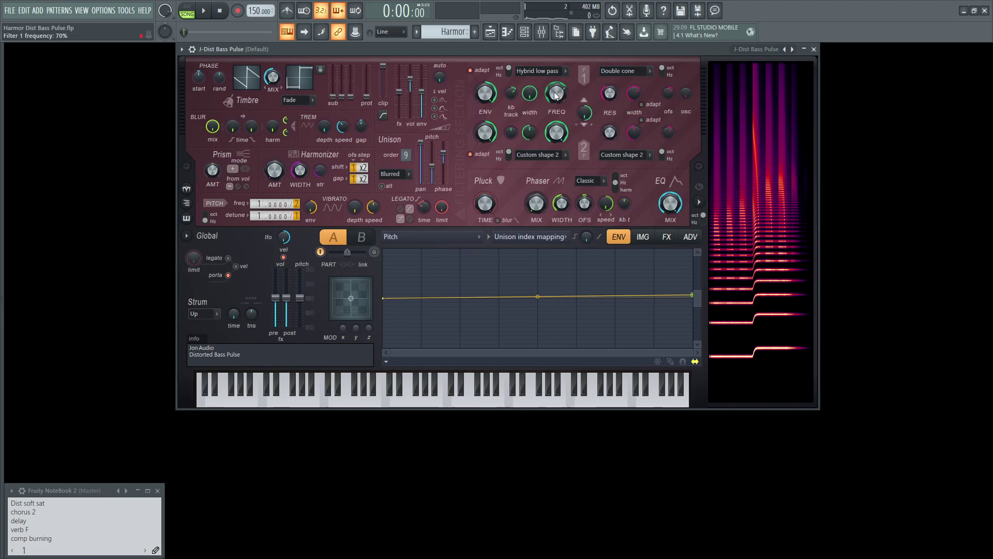
# Sweep Filter 1 frequency up and down while playing, leaving it at 68% and stopped.
pyautogui.press('space')
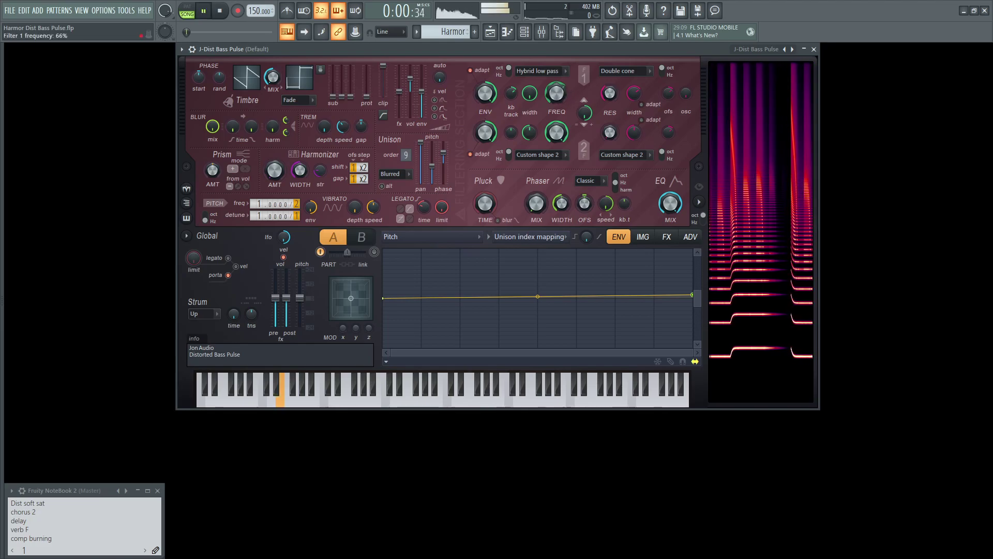
pyautogui.moveTo(557, 96)
pyautogui.mouseDown()
pyautogui.moveTo(558, 121)
pyautogui.moveTo(557, 105)
pyautogui.mouseUp()
pyautogui.press('space')
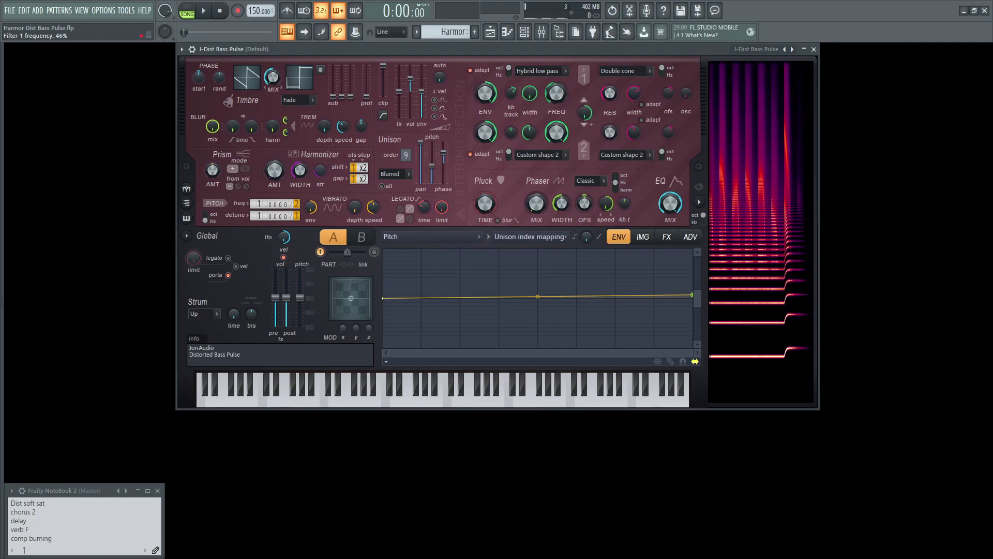
pyautogui.press('space')
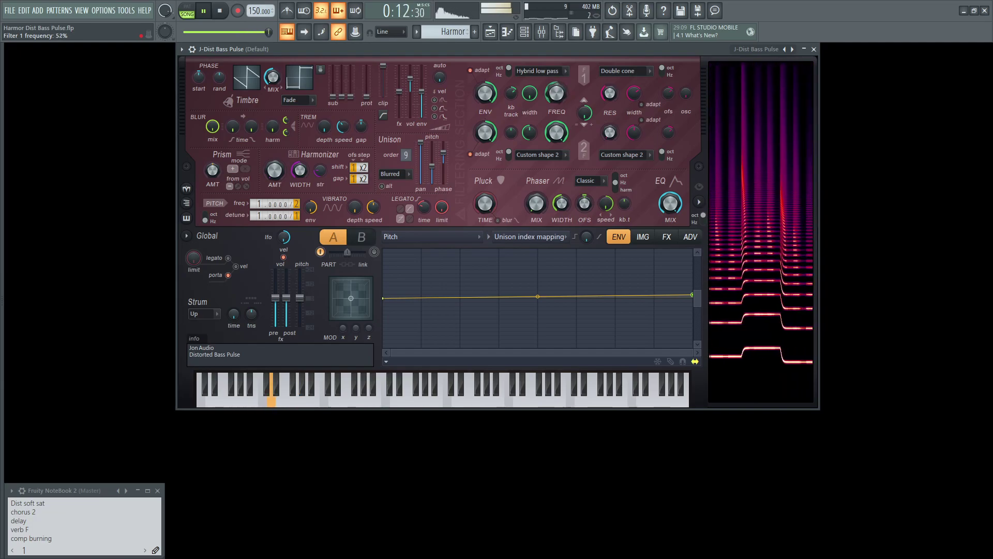
pyautogui.press('space')
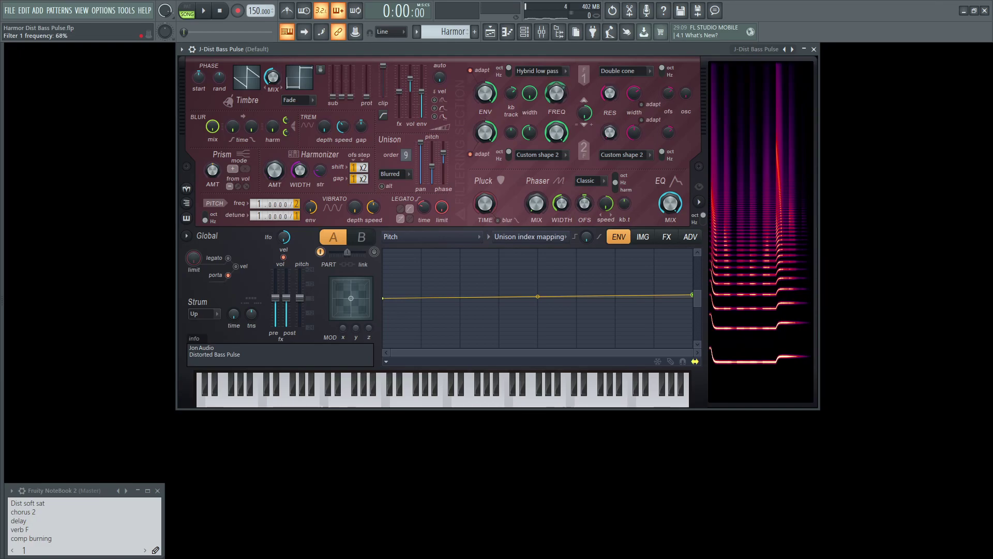